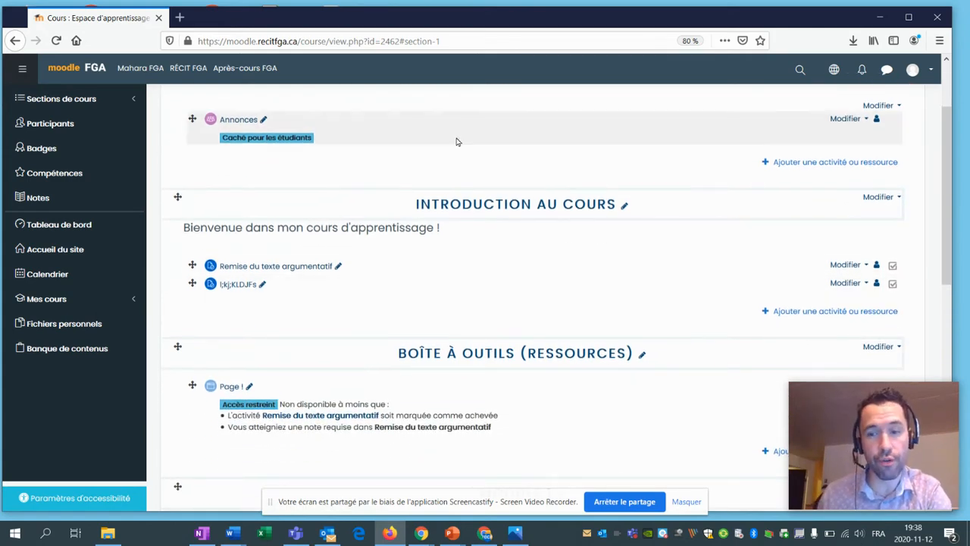
- Turn off course editing mode and open the "Remise du texte argumentatif" assignment
{"action": "scroll", "coordinate": [811, 196], "scroll_direction": "up", "scroll_amount": 3}
{"action": "left_click", "coordinate": [840, 152]}
{"action": "scroll", "coordinate": [712, 258], "scroll_direction": "down", "scroll_amount": 3}
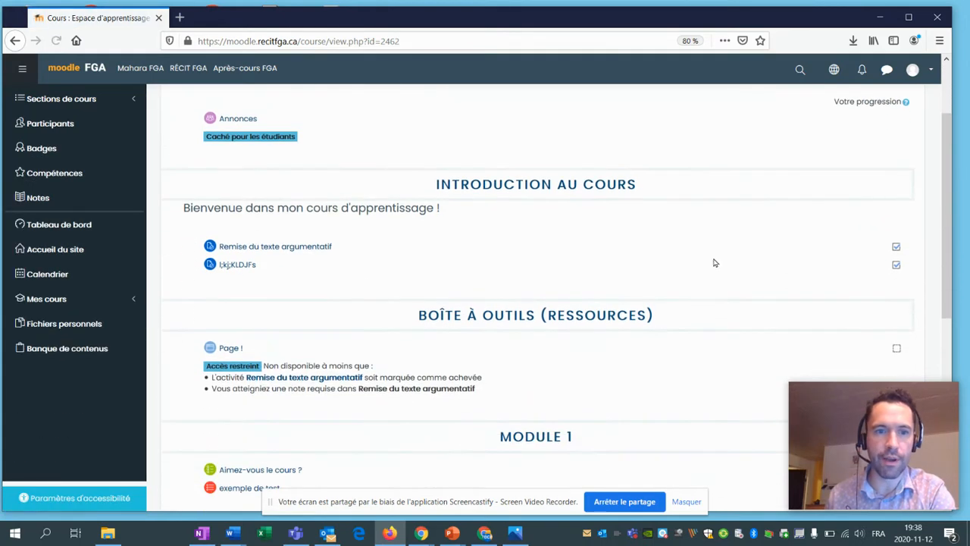
{"action": "left_click", "coordinate": [247, 250]}
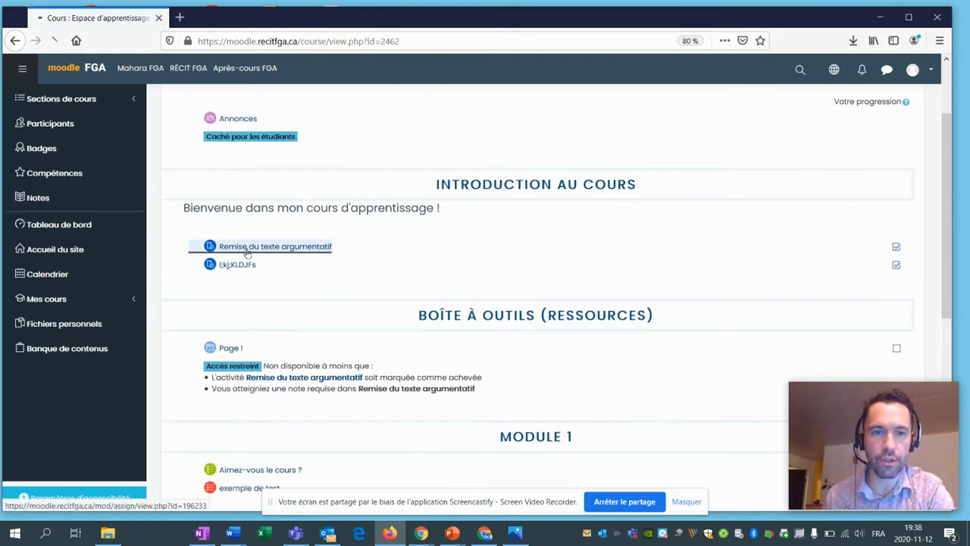
- Review the assignment's evaluation summary, focusing on the "Remis" and "Nécessitant évaluation" rows
{"action": "scroll", "coordinate": [247, 283], "scroll_direction": "down", "scroll_amount": 1}
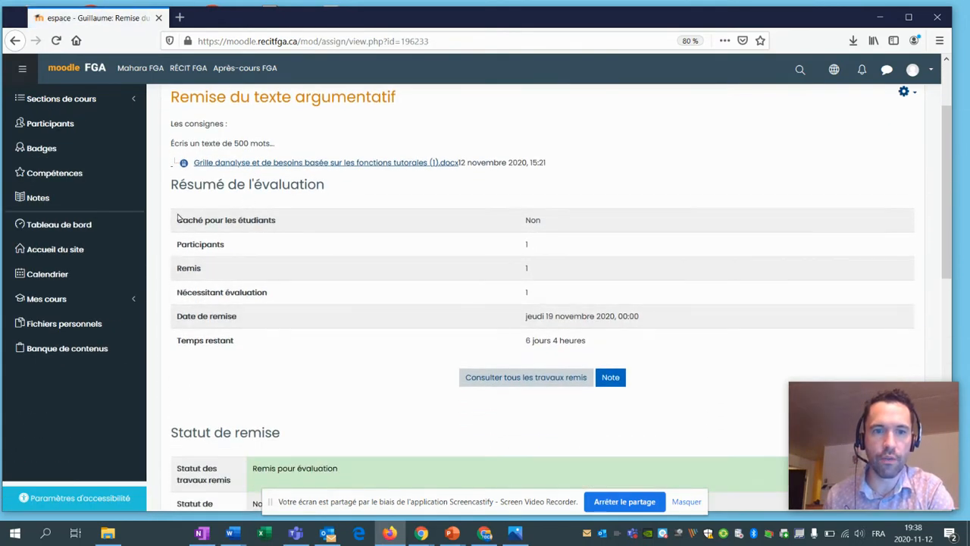
{"action": "scroll", "coordinate": [881, 278], "scroll_direction": "down", "scroll_amount": 3}
{"action": "scroll", "coordinate": [238, 340], "scroll_direction": "up", "scroll_amount": 5}
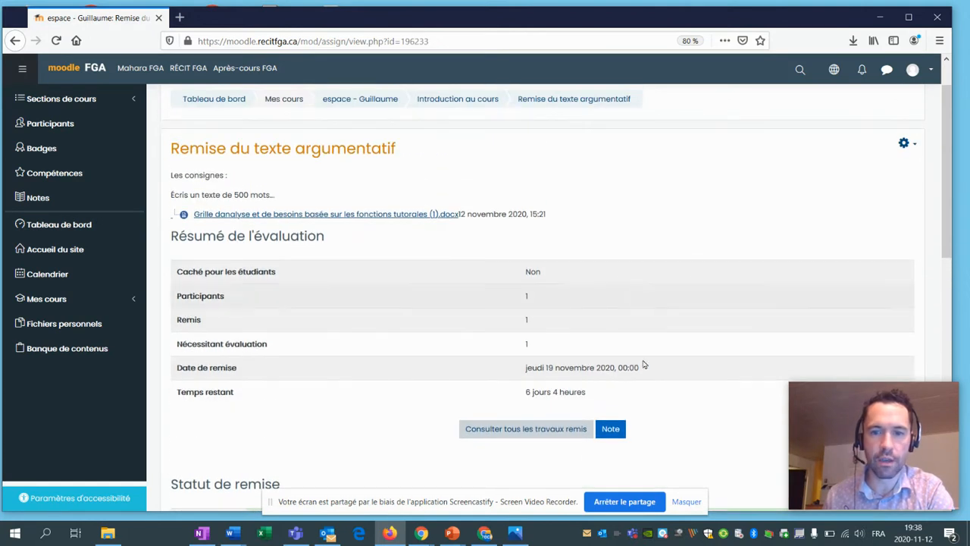
{"action": "left_click_drag", "start_coordinate": [177, 292], "coordinate": [177, 321]}
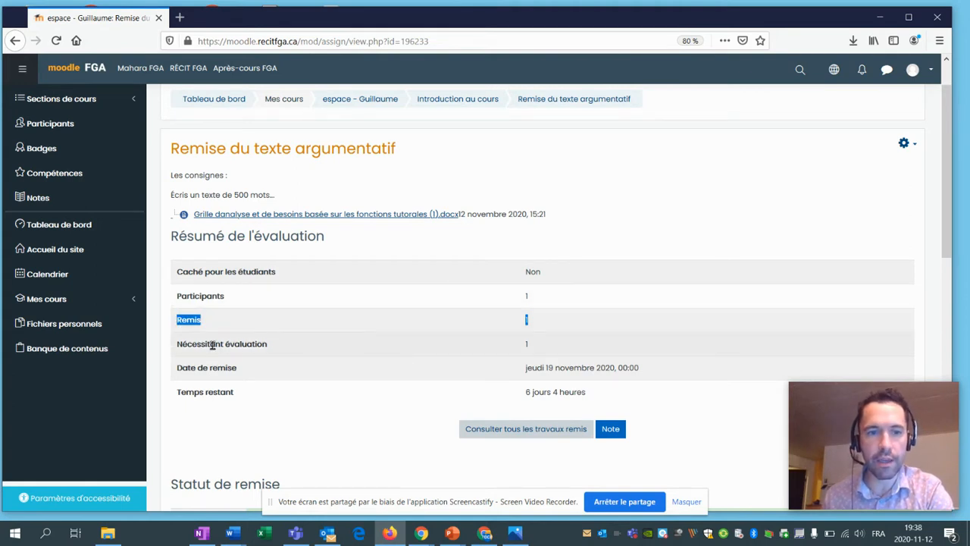
{"action": "left_click_drag", "start_coordinate": [177, 345], "coordinate": [540, 347]}
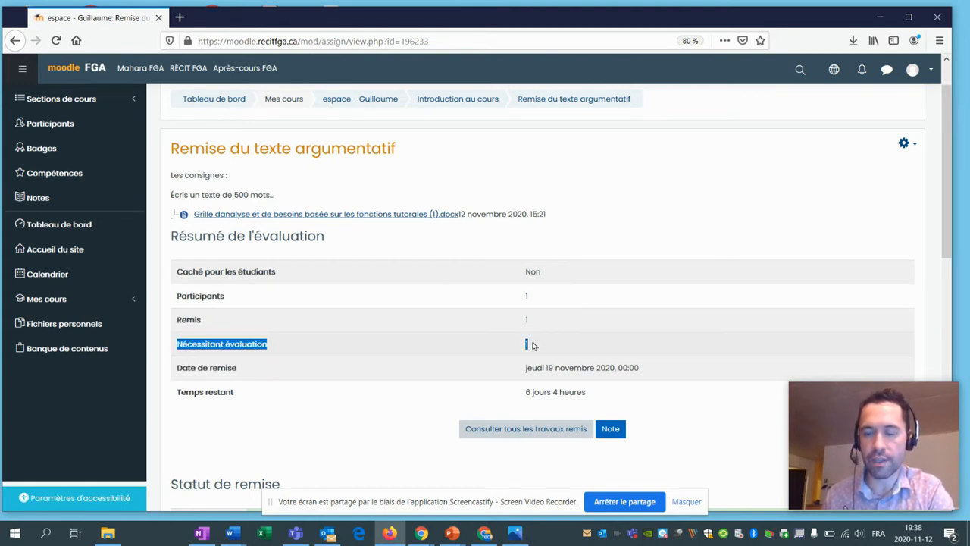
{"action": "left_click", "coordinate": [183, 343]}
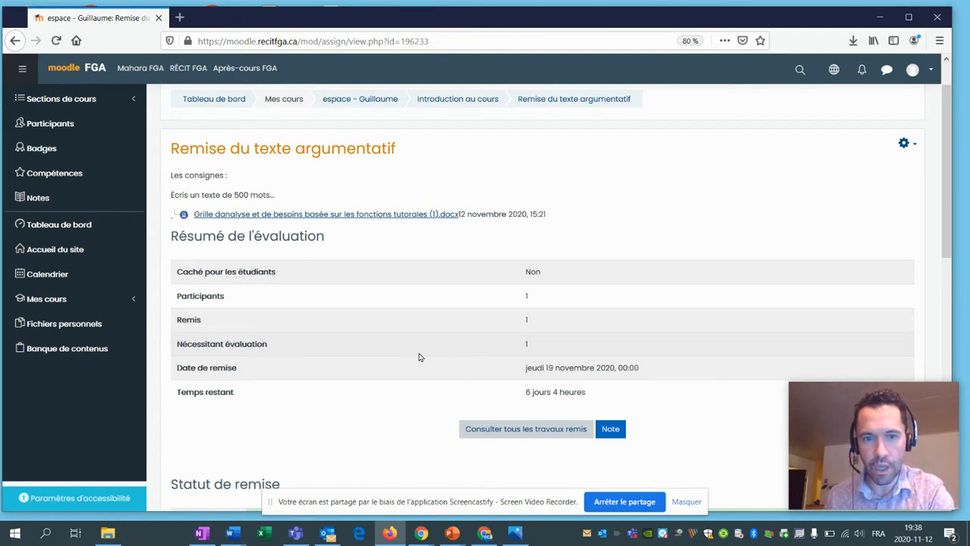
- Open the list of all submitted works, check the submission status, and open the student's submitted PDF for grading
{"action": "left_click", "coordinate": [495, 429]}
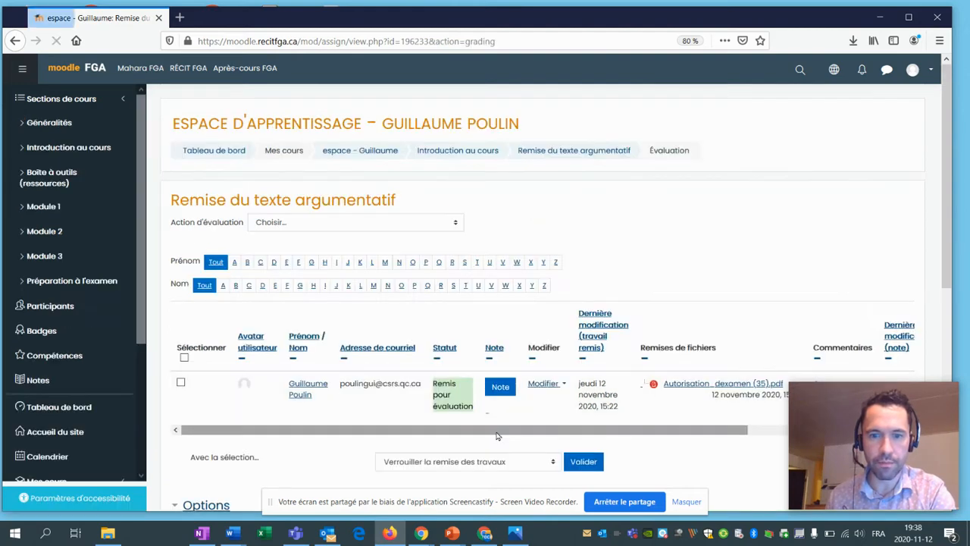
{"action": "scroll", "coordinate": [182, 225], "scroll_direction": "down", "scroll_amount": 4}
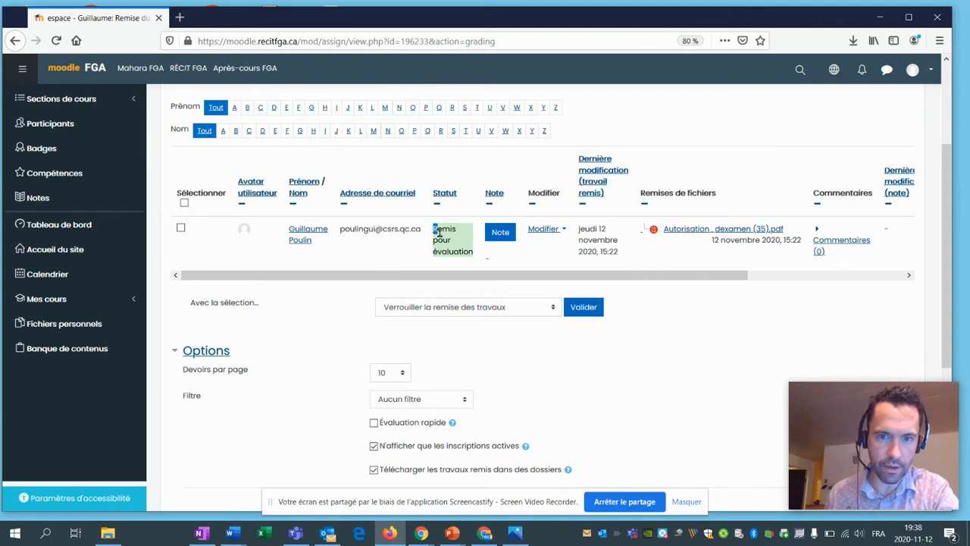
{"action": "left_click_drag", "start_coordinate": [435, 230], "coordinate": [479, 260]}
{"action": "left_click", "coordinate": [469, 256]}
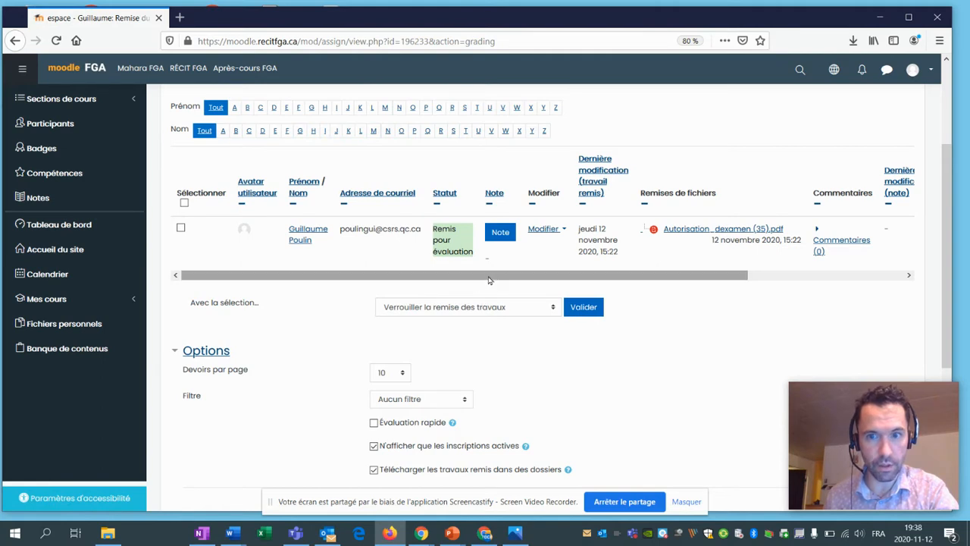
{"action": "left_click", "coordinate": [501, 233]}
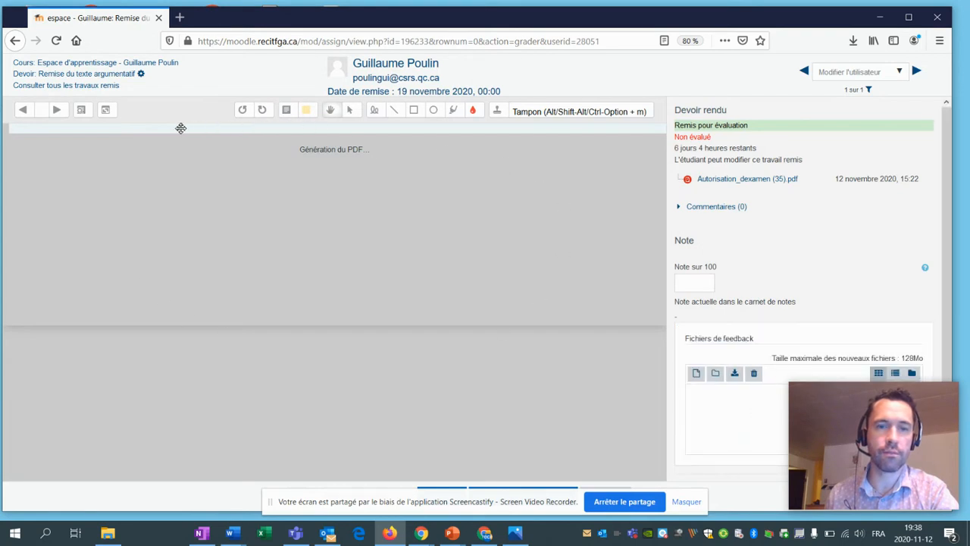
{"action": "scroll", "coordinate": [220, 258], "scroll_direction": "down", "scroll_amount": 5}
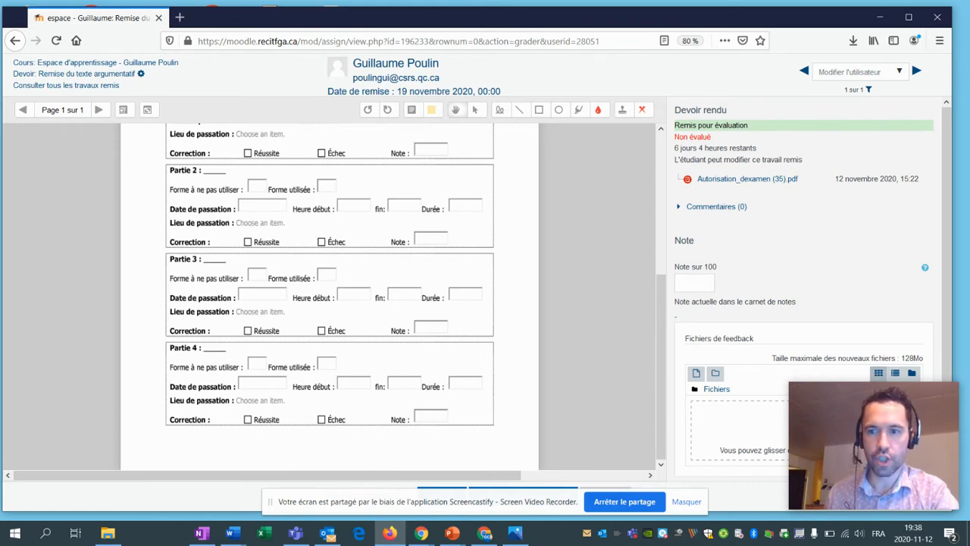
- Add a yellow comment reading "Bravo pour ton travail !" in the Partie 1 box of the submitted PDF
{"action": "left_click_drag", "start_coordinate": [868, 426], "coordinate": [82, 435]}
{"action": "left_click", "coordinate": [413, 112]}
{"action": "scroll", "coordinate": [418, 172], "scroll_direction": "up", "scroll_amount": 2}
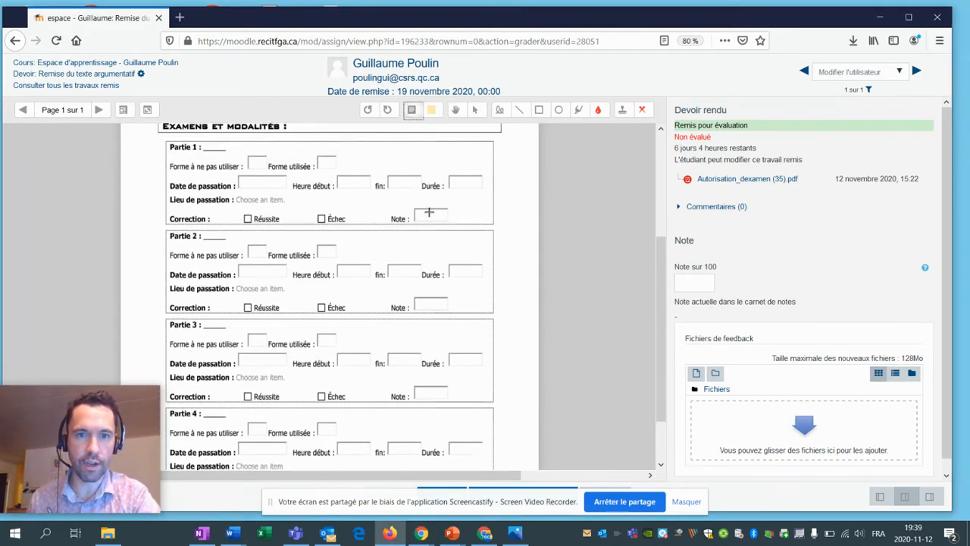
{"action": "left_click_drag", "start_coordinate": [404, 182], "coordinate": [545, 231]}
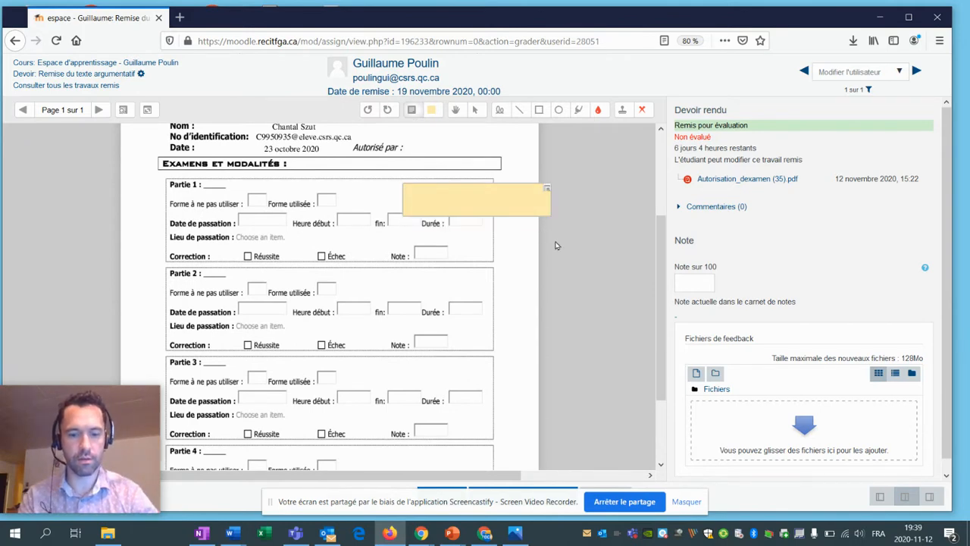
{"action": "type", "text": "Bravo pour ton travail !"}
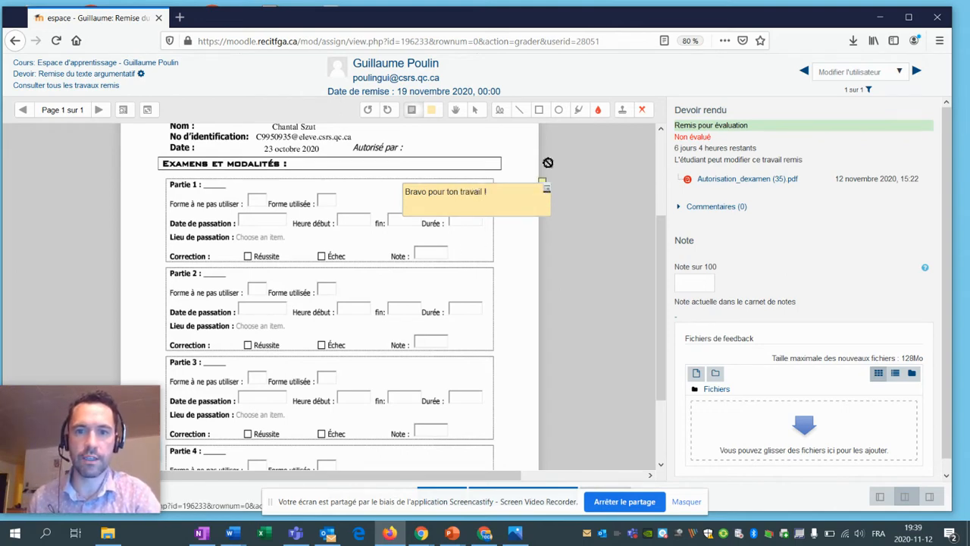
- Collapse the Partie 1 comment to its marker and reopen it to view its text
{"action": "left_click_drag", "start_coordinate": [544, 166], "coordinate": [465, 176]}
{"action": "left_click", "coordinate": [453, 168]}
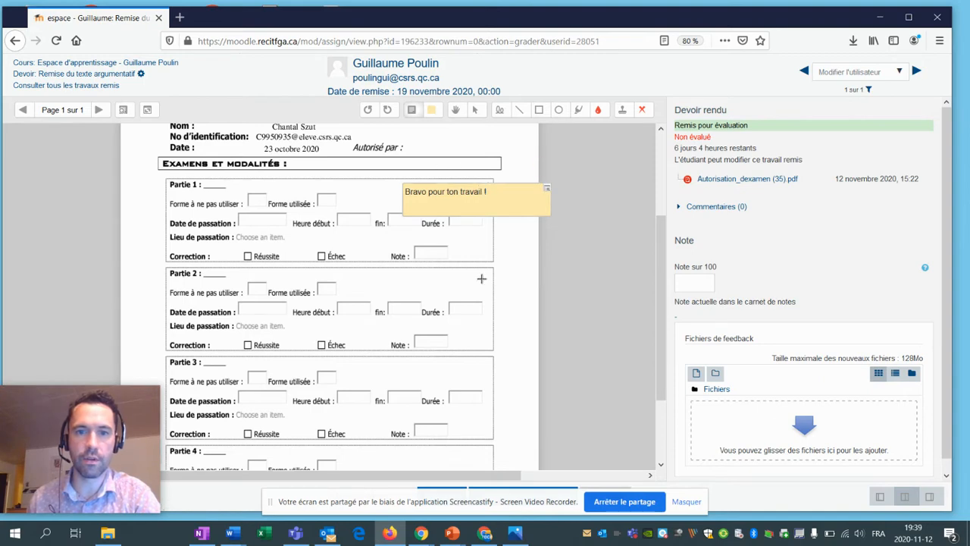
{"action": "left_click", "coordinate": [407, 189]}
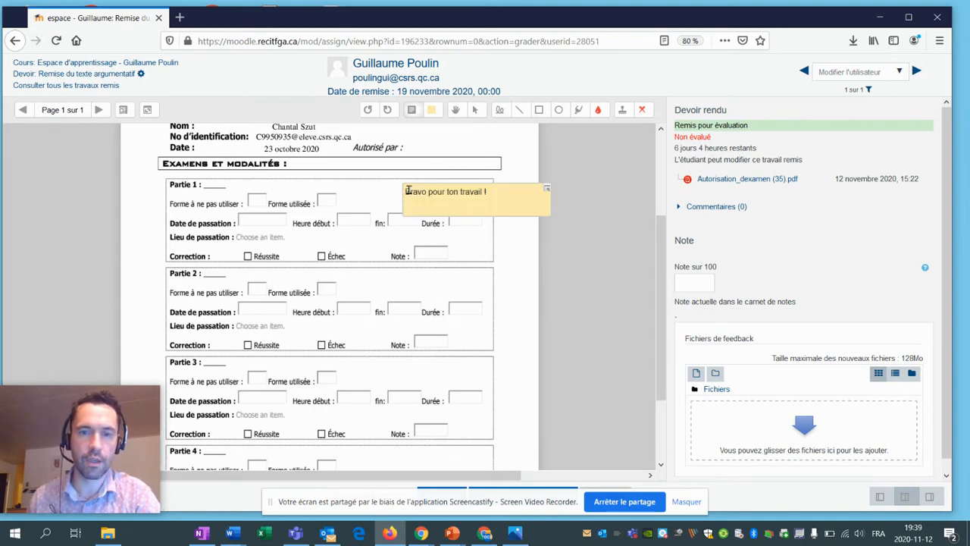
{"action": "left_click", "coordinate": [464, 288]}
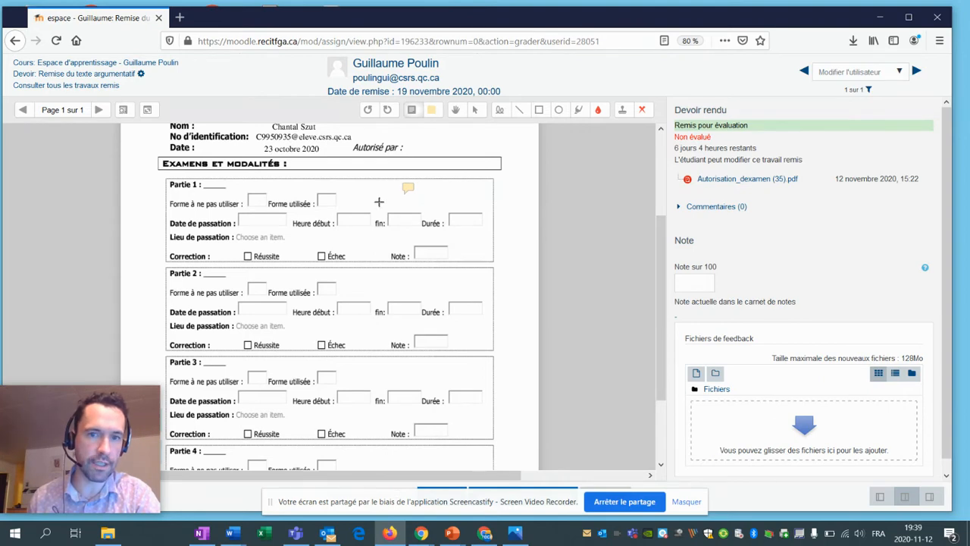
{"action": "left_click", "coordinate": [407, 189]}
{"action": "left_click", "coordinate": [530, 369]}
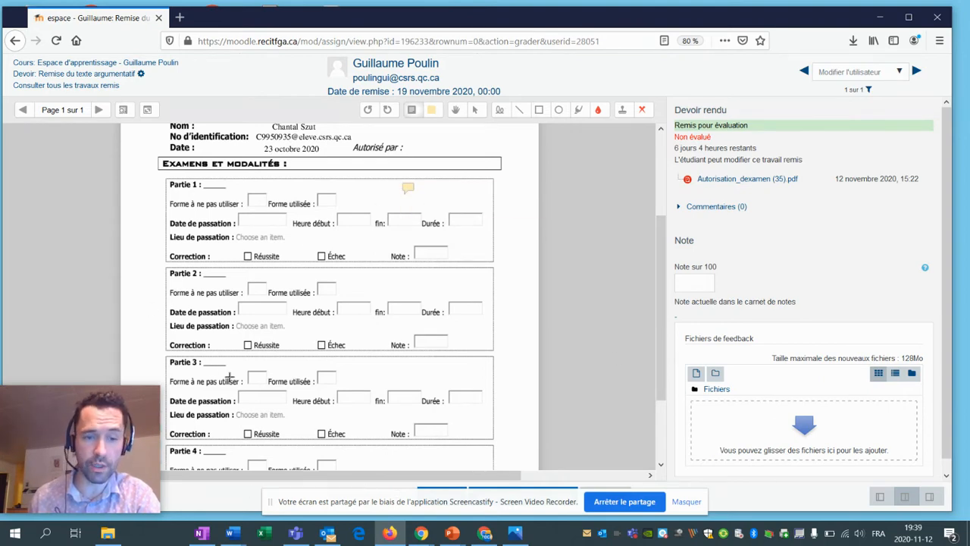
{"action": "left_click", "coordinate": [408, 188]}
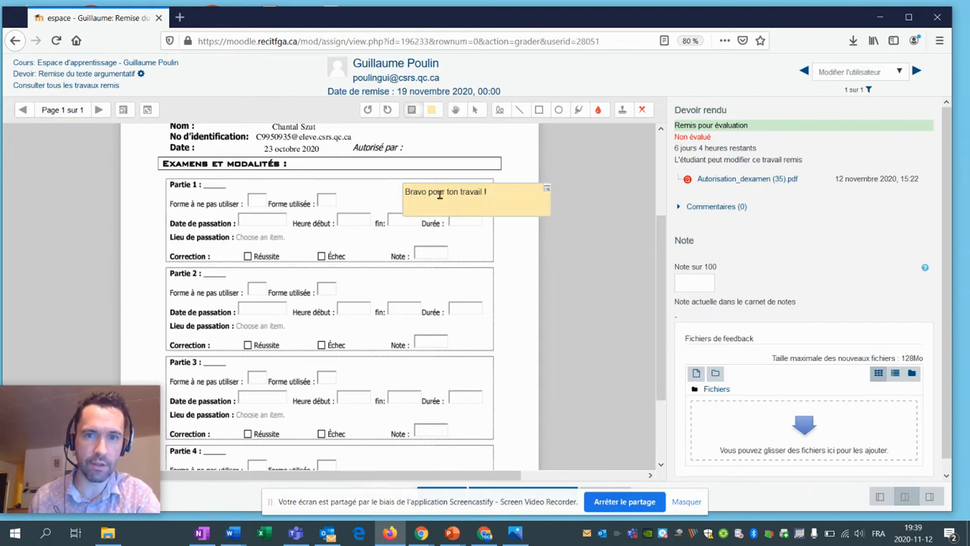
- Set the comment colour to blue and try to place a new comment over the "Examens et modalités" heading
{"action": "left_click", "coordinate": [431, 110]}
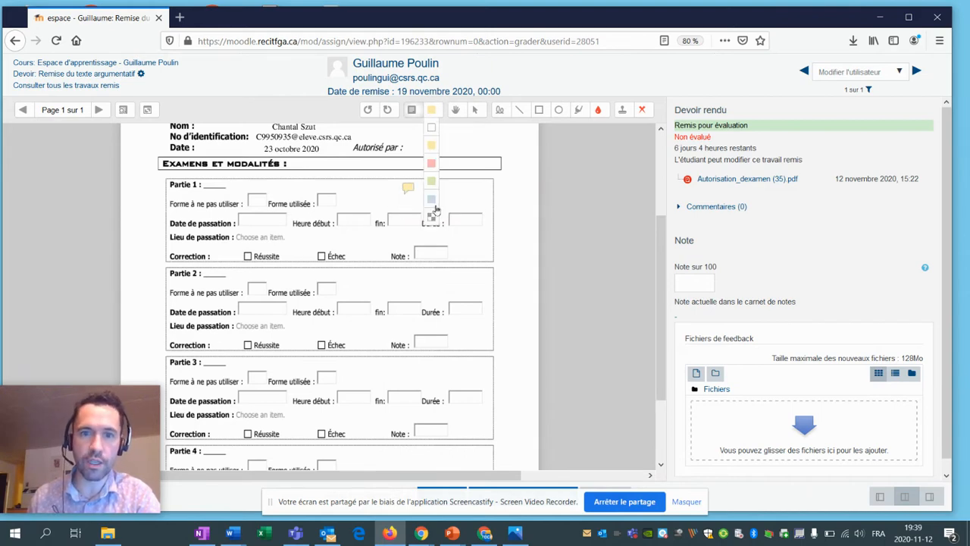
{"action": "left_click", "coordinate": [432, 199]}
{"action": "left_click_drag", "start_coordinate": [155, 162], "coordinate": [237, 200]}
{"action": "left_click", "coordinate": [350, 161]}
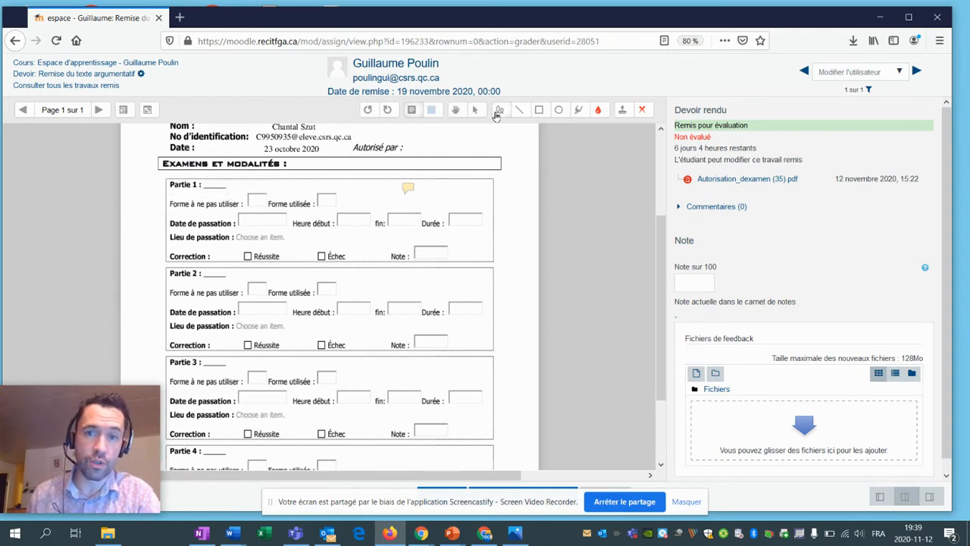
- Circle the Note field and the Échec and Réussite checkboxes in Partie 1 with the red pen
{"action": "left_click", "coordinate": [500, 110]}
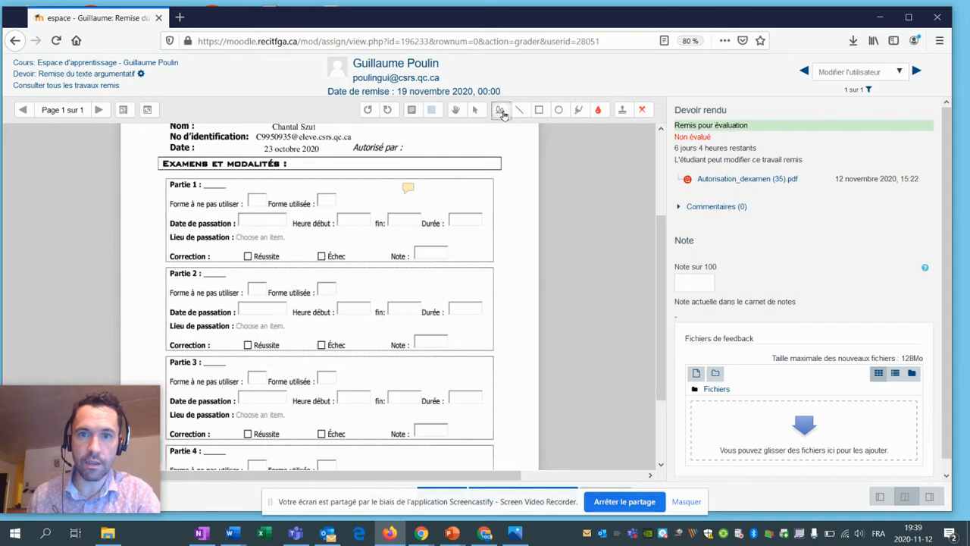
{"action": "mouse_move", "coordinate": [485, 267]}
{"action": "left_mouse_down"}
{"action": "mouse_move", "coordinate": [452, 269]}
{"action": "mouse_move", "coordinate": [479, 268]}
{"action": "left_mouse_up"}
{"action": "mouse_move", "coordinate": [312, 236]}
{"action": "left_mouse_down"}
{"action": "mouse_move", "coordinate": [364, 286]}
{"action": "mouse_move", "coordinate": [309, 235]}
{"action": "mouse_move", "coordinate": [278, 250]}
{"action": "left_mouse_up"}
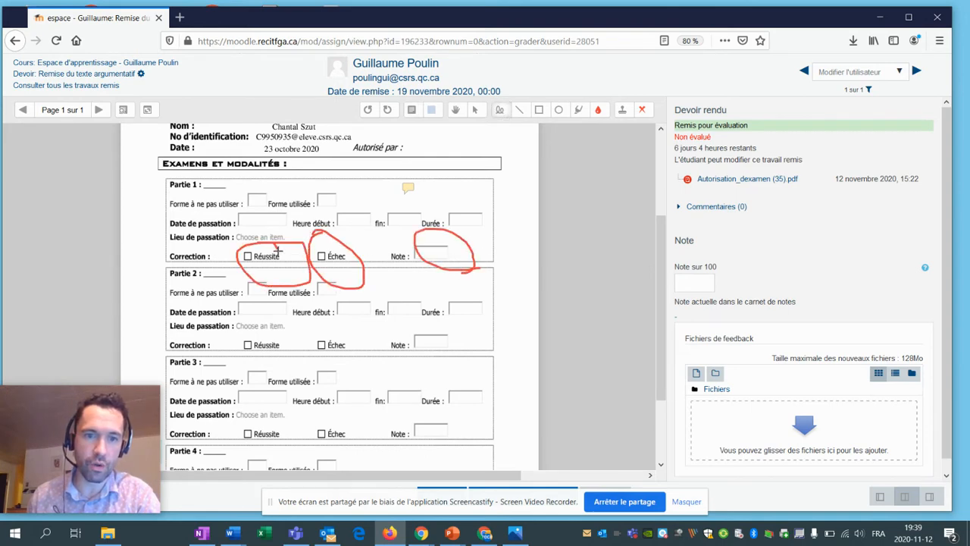
- Circle areas of Partie 4 and Partie 3 in red, and draw red lines at the Durée and Note fields of Partie 2
{"action": "scroll", "coordinate": [295, 253], "scroll_direction": "down", "scroll_amount": 3}
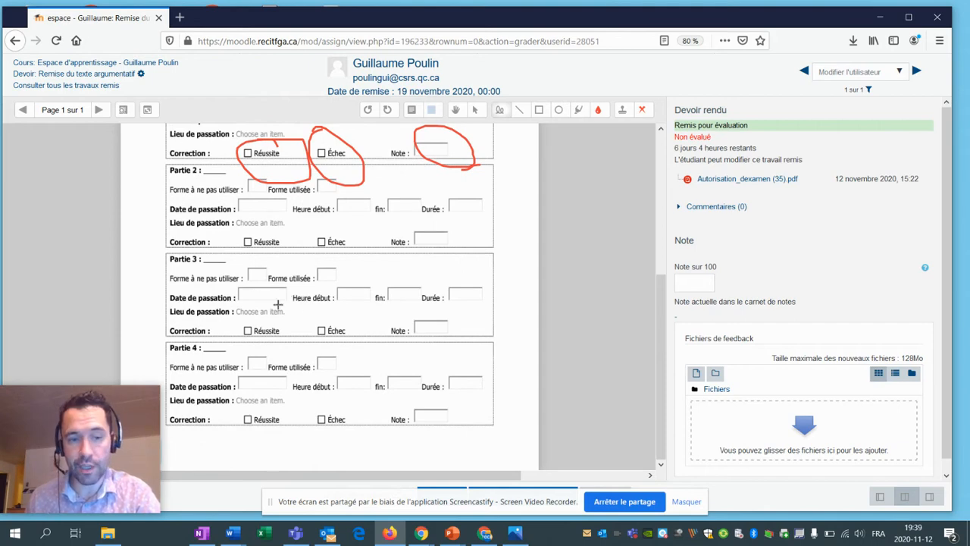
{"action": "mouse_move", "coordinate": [497, 416]}
{"action": "left_mouse_down"}
{"action": "mouse_move", "coordinate": [444, 407]}
{"action": "mouse_move", "coordinate": [498, 383]}
{"action": "mouse_move", "coordinate": [479, 415]}
{"action": "left_mouse_up"}
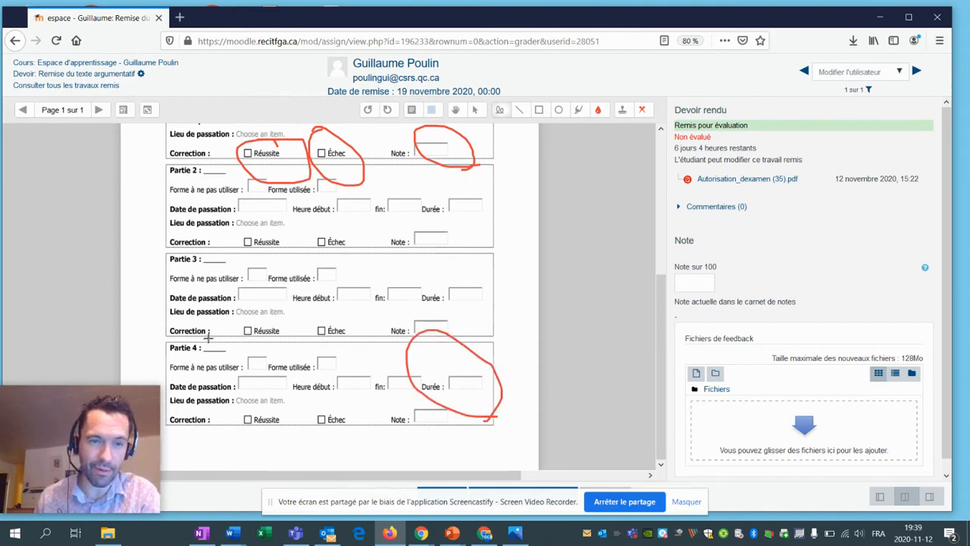
{"action": "mouse_move", "coordinate": [197, 342]}
{"action": "left_mouse_down"}
{"action": "mouse_move", "coordinate": [170, 328]}
{"action": "mouse_move", "coordinate": [216, 318]}
{"action": "left_mouse_up"}
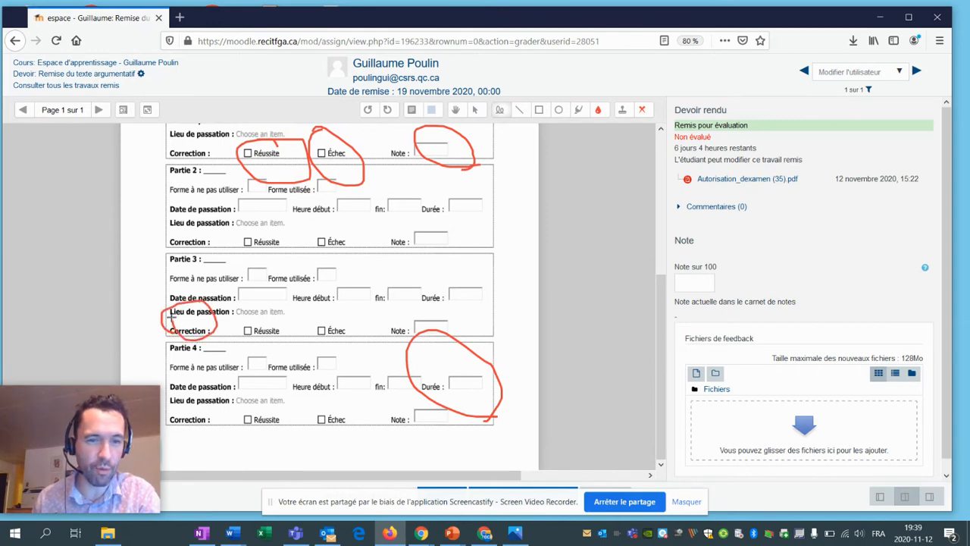
{"action": "left_click_drag", "start_coordinate": [225, 279], "coordinate": [311, 247]}
{"action": "left_click_drag", "start_coordinate": [397, 217], "coordinate": [464, 219]}
{"action": "left_click_drag", "start_coordinate": [415, 237], "coordinate": [457, 237]}
- In Partie 2, highlight the "Note" label in red and the "Date de passation" label in yellow
{"action": "left_click", "coordinate": [578, 109]}
{"action": "left_click_drag", "start_coordinate": [388, 237], "coordinate": [410, 247]}
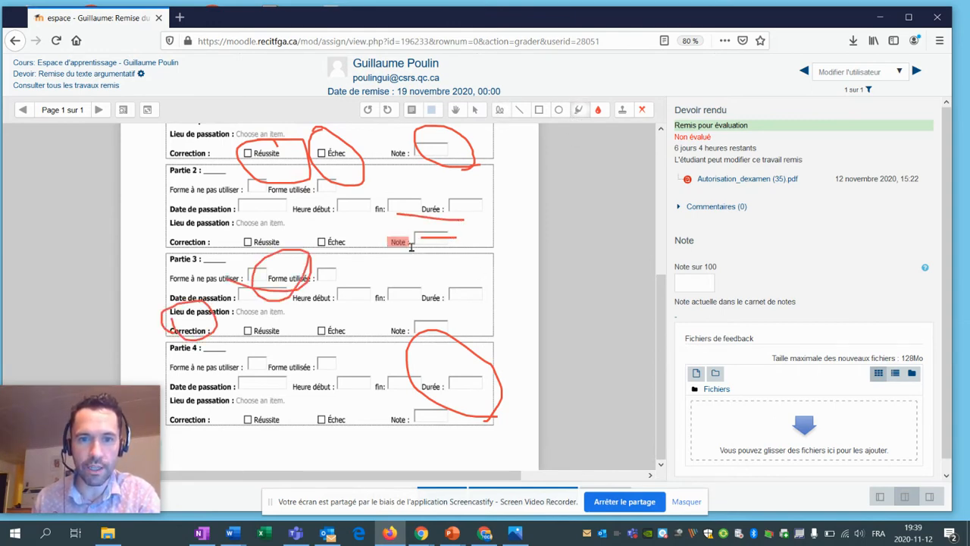
{"action": "left_click", "coordinate": [598, 109]}
{"action": "left_click", "coordinate": [598, 140]}
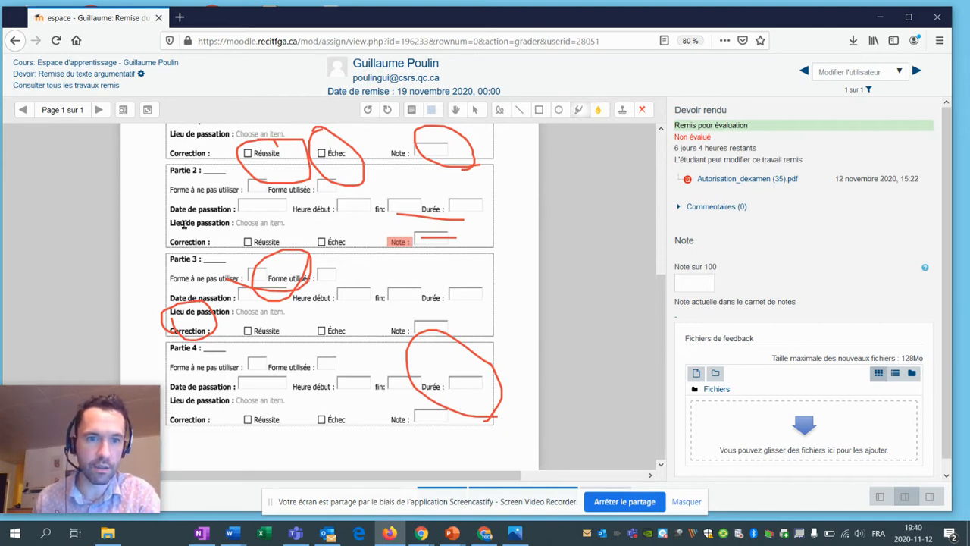
{"action": "left_click_drag", "start_coordinate": [172, 209], "coordinate": [227, 210]}
- Circle the "Note" label in Partie 1 with the yellow pen
{"action": "left_click", "coordinate": [500, 109]}
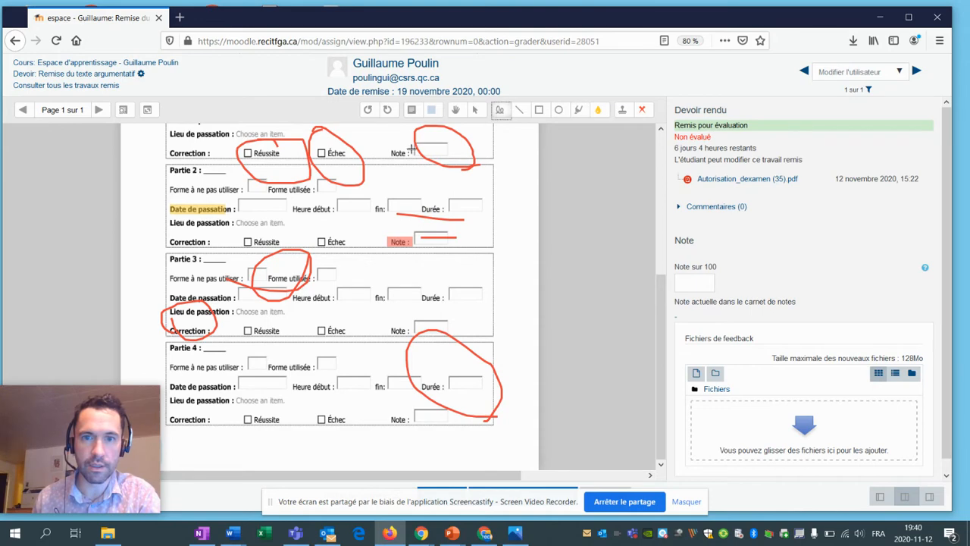
{"action": "mouse_move", "coordinate": [389, 166]}
{"action": "left_mouse_down"}
{"action": "mouse_move", "coordinate": [405, 141]}
{"action": "mouse_move", "coordinate": [396, 160]}
{"action": "left_mouse_up"}
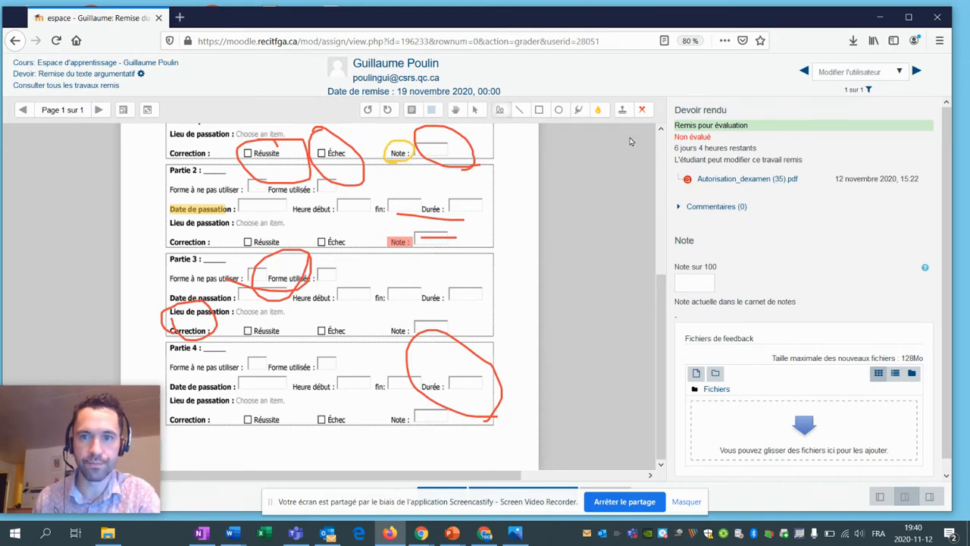
- Select the green check mark stamp and place one beside each of Partie 2, Partie 3 and Partie 4
{"action": "left_click", "coordinate": [641, 110]}
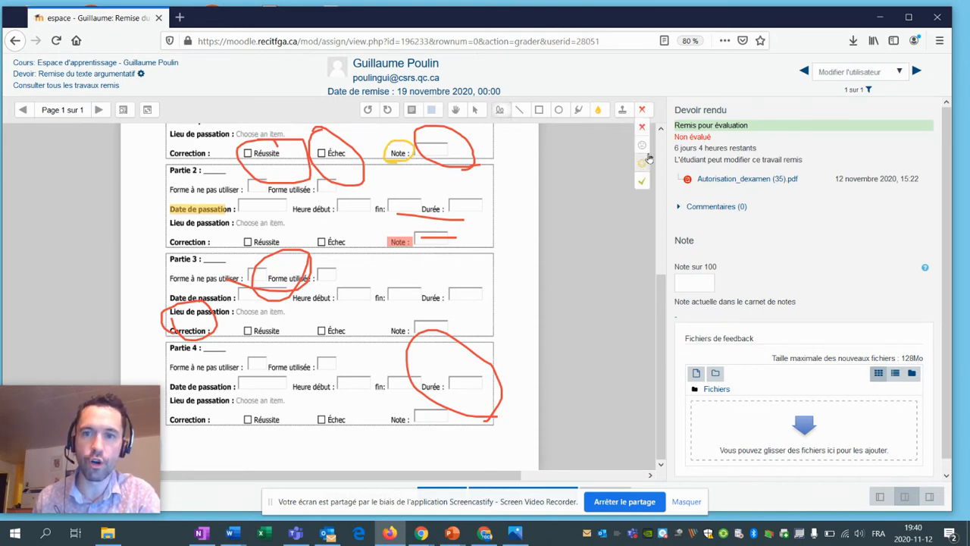
{"action": "left_click", "coordinate": [642, 181]}
{"action": "left_click", "coordinate": [521, 193]}
{"action": "left_click", "coordinate": [508, 259]}
{"action": "left_click", "coordinate": [520, 380]}
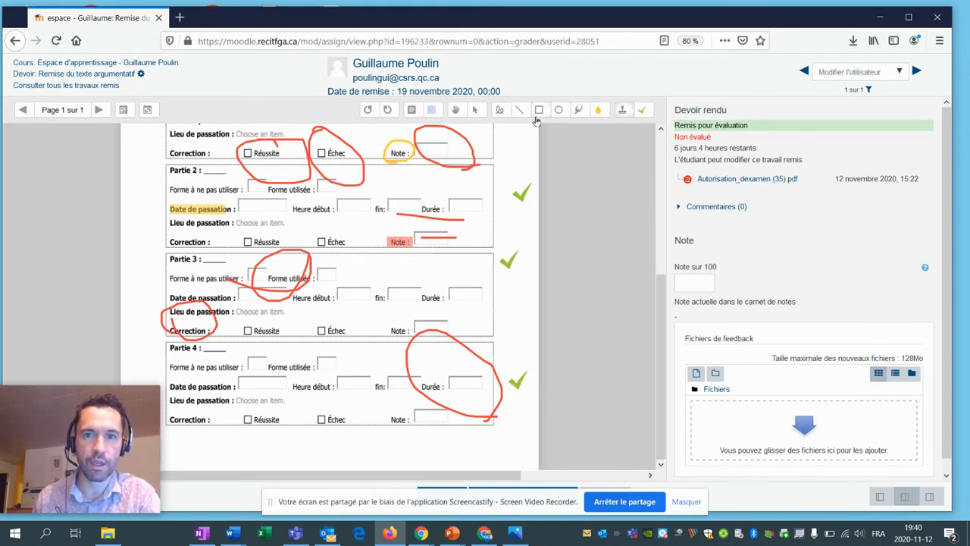
{"action": "scroll", "coordinate": [477, 212], "scroll_direction": "up", "scroll_amount": 5}
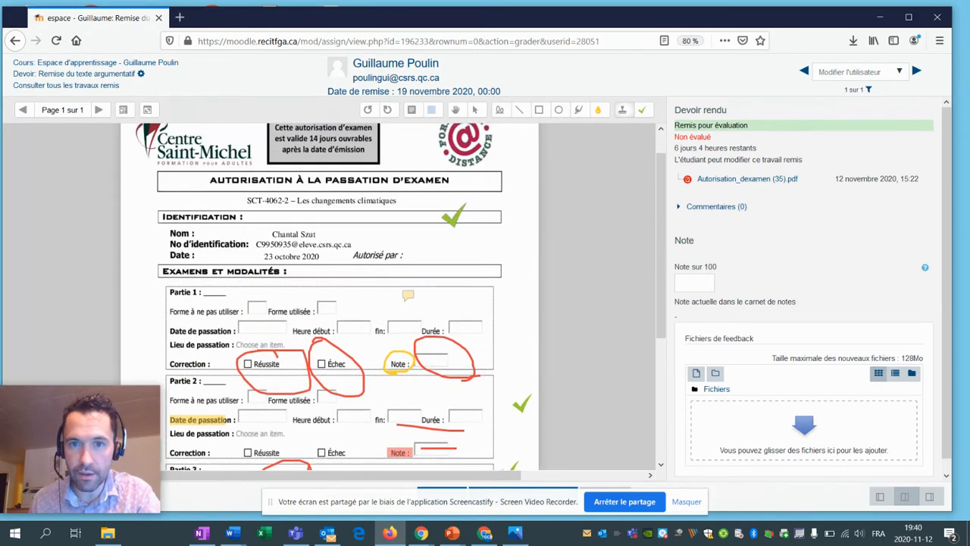
{"action": "scroll", "coordinate": [425, 182], "scroll_direction": "down", "scroll_amount": 5}
{"action": "scroll", "coordinate": [333, 179], "scroll_direction": "up", "scroll_amount": 3}
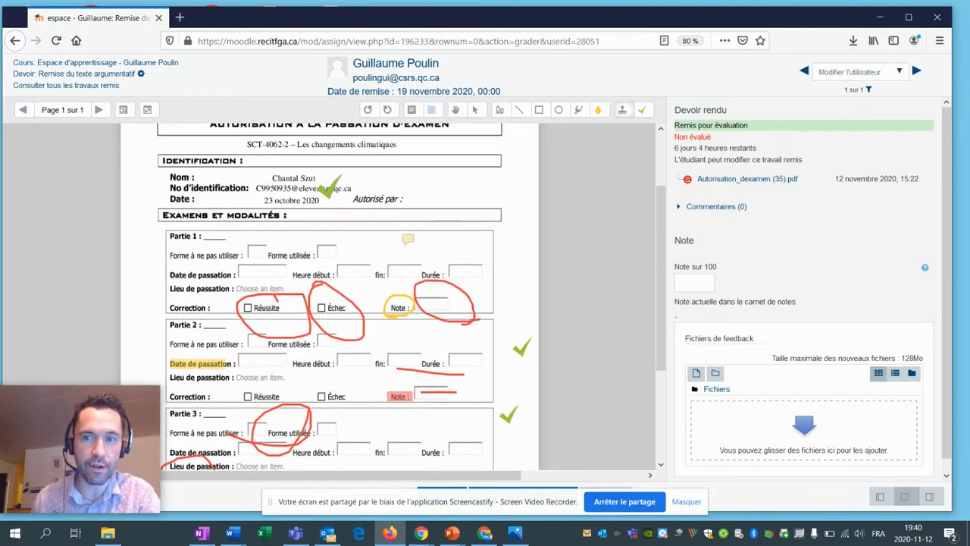
- Review the annotated PDF and enter 88 as the student's grade out of 100
{"action": "scroll", "coordinate": [409, 180], "scroll_direction": "up", "scroll_amount": 1}
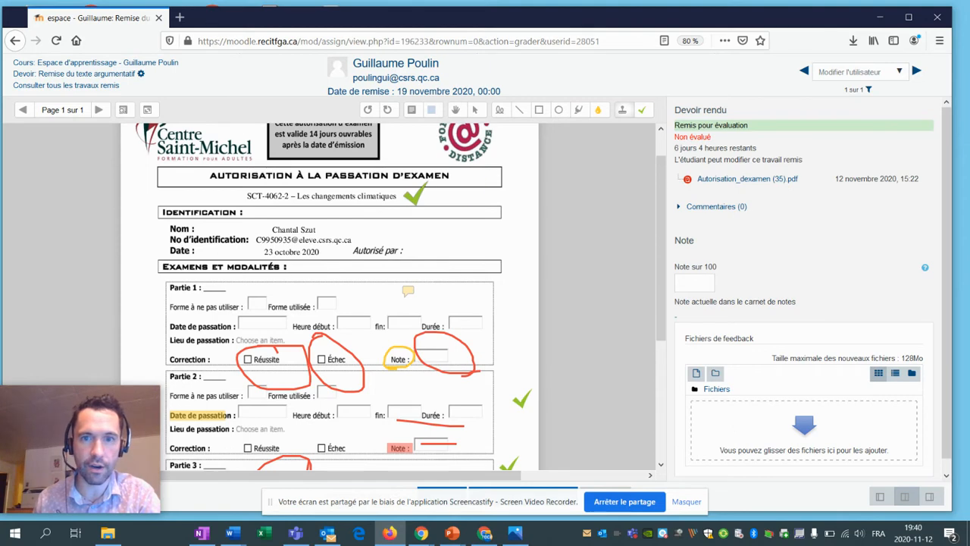
{"action": "scroll", "coordinate": [407, 327], "scroll_direction": "down", "scroll_amount": 4}
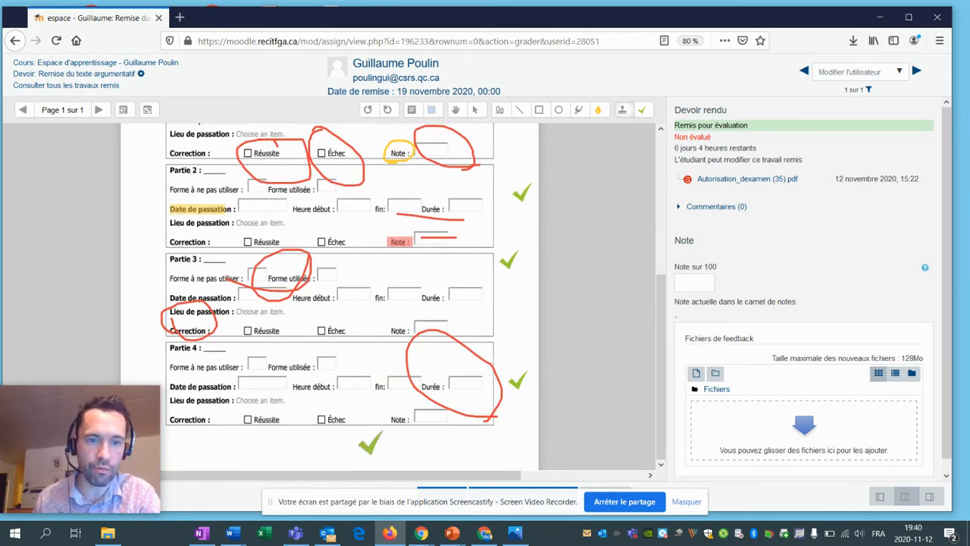
{"action": "scroll", "coordinate": [455, 293], "scroll_direction": "up", "scroll_amount": 1}
{"action": "scroll", "coordinate": [455, 292], "scroll_direction": "up", "scroll_amount": 2}
{"action": "left_click", "coordinate": [691, 284]}
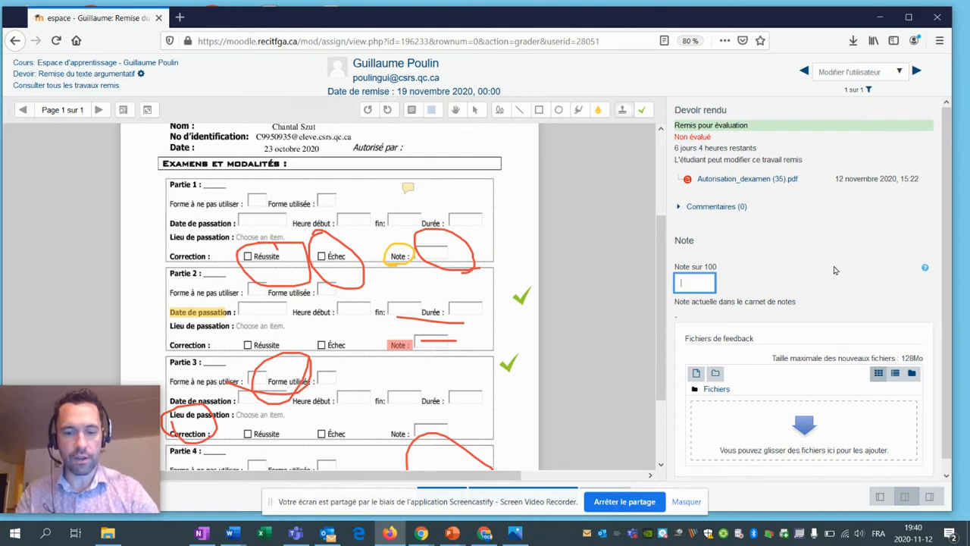
{"action": "left_click", "coordinate": [788, 251]}
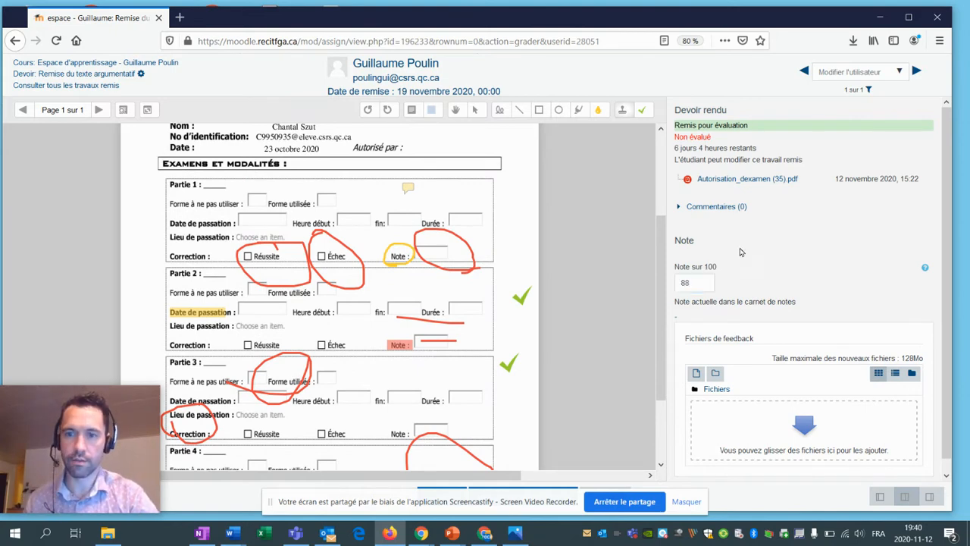
- Add and save the submission comment "Bravo pour ton travail !"
{"action": "scroll", "coordinate": [744, 254], "scroll_direction": "down", "scroll_amount": 1}
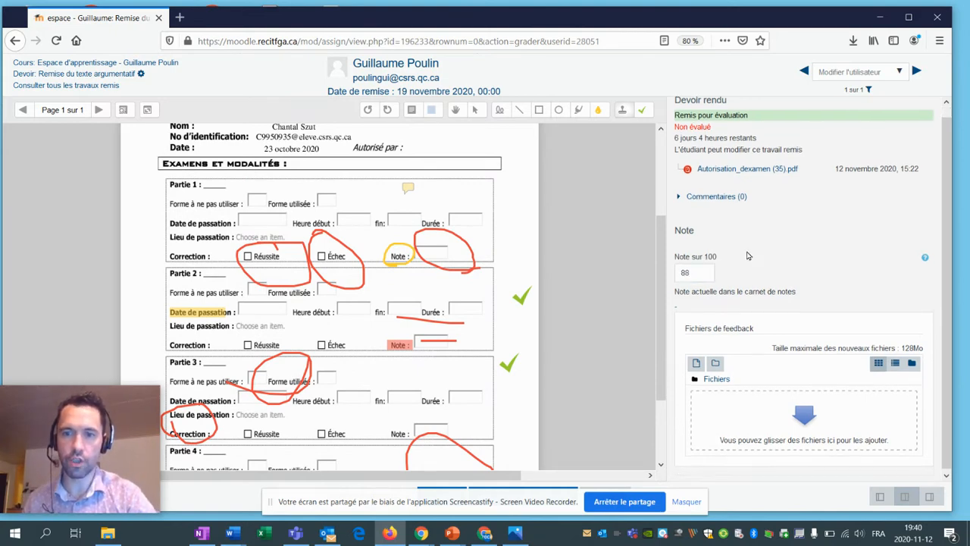
{"action": "left_click", "coordinate": [716, 196]}
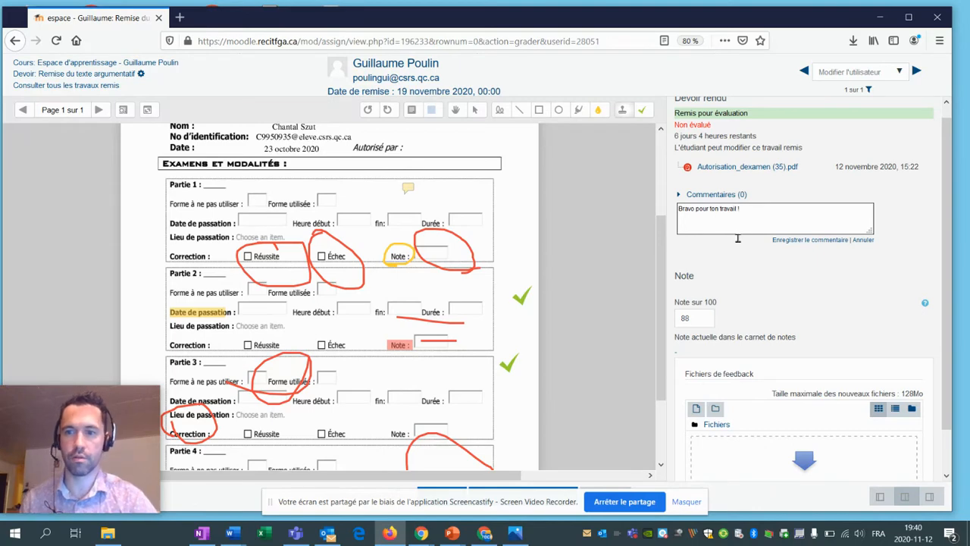
{"action": "left_click", "coordinate": [810, 240]}
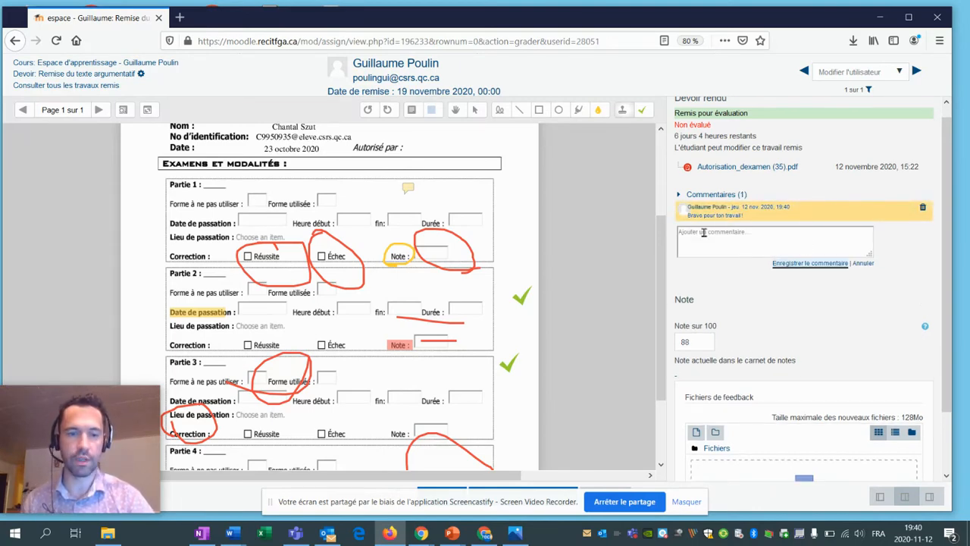
- Hide the screen-sharing notice, save the grade and feedback, and dismiss the confirmation
{"action": "scroll", "coordinate": [704, 232], "scroll_direction": "down", "scroll_amount": 2}
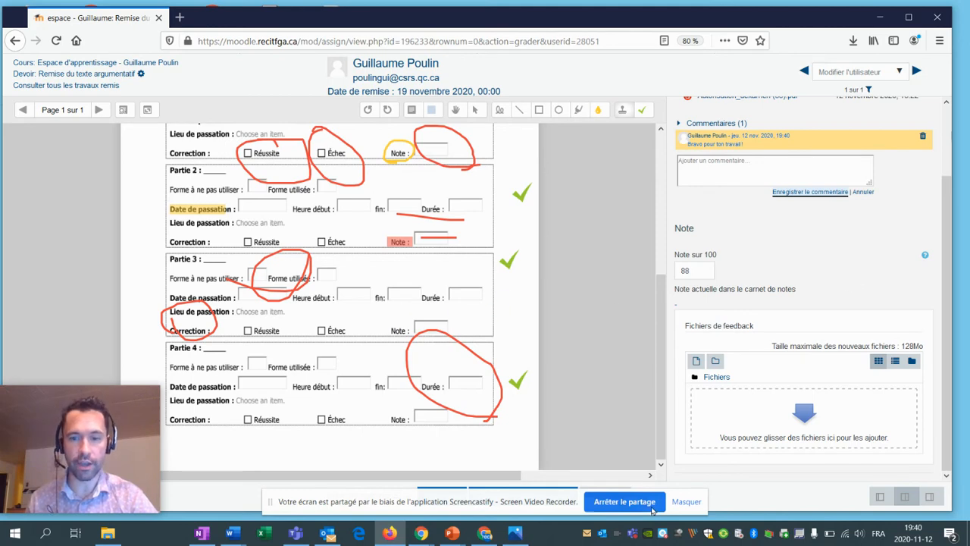
{"action": "left_click", "coordinate": [686, 501]}
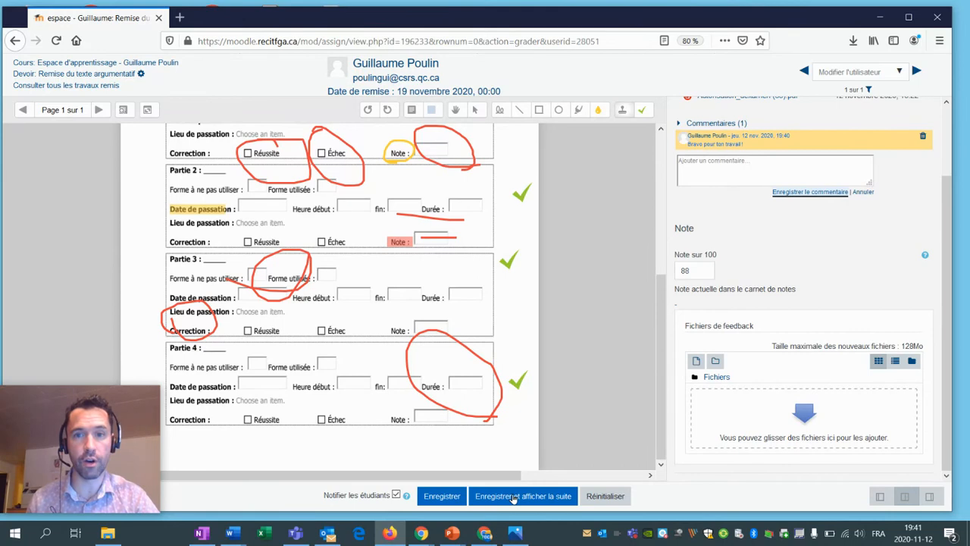
{"action": "left_click", "coordinate": [436, 496]}
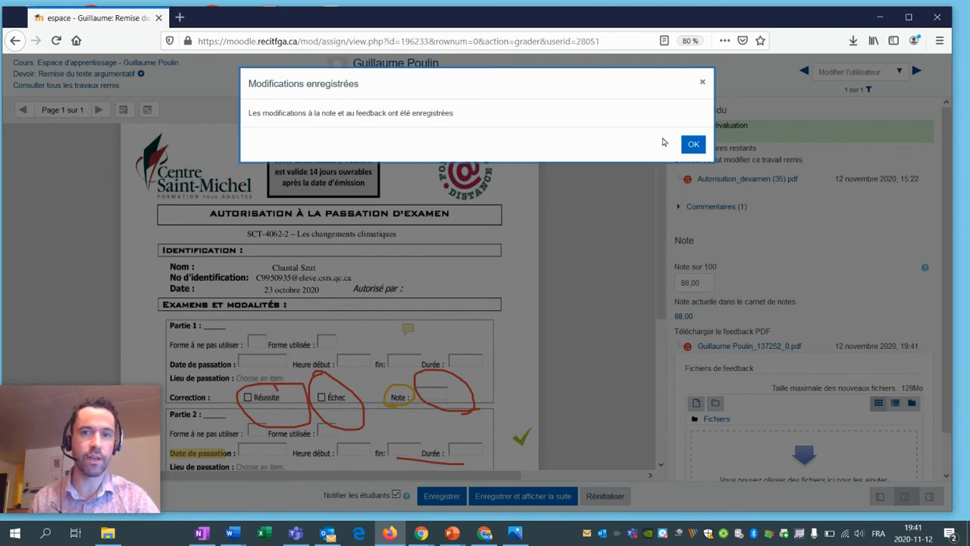
{"action": "left_click", "coordinate": [694, 144]}
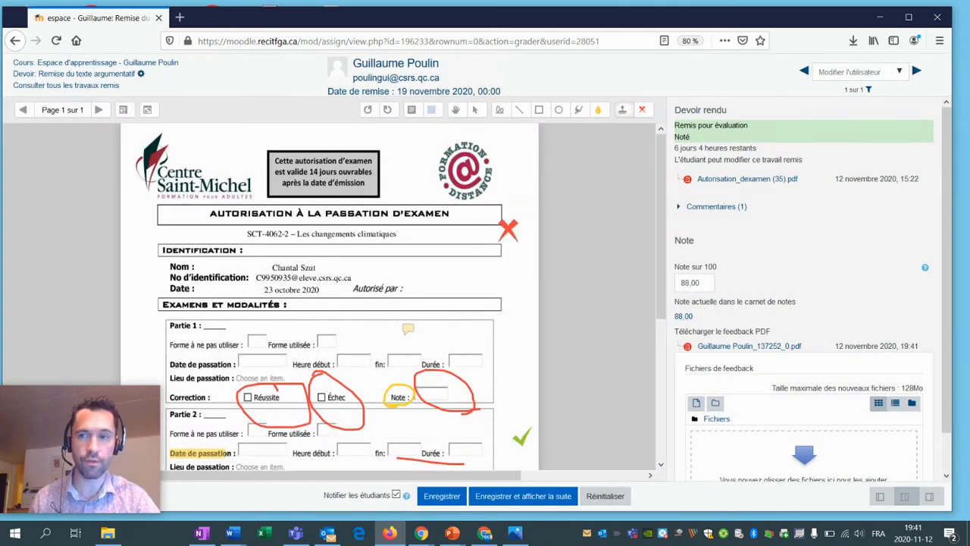
- Return to the assignment page and open the list of all submitted work
{"action": "left_click", "coordinate": [900, 74]}
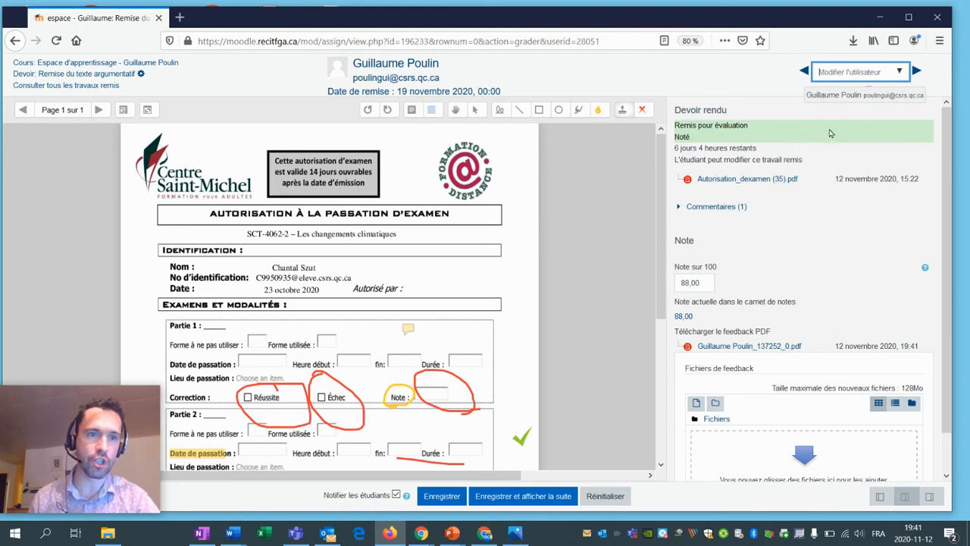
{"action": "left_click", "coordinate": [101, 76]}
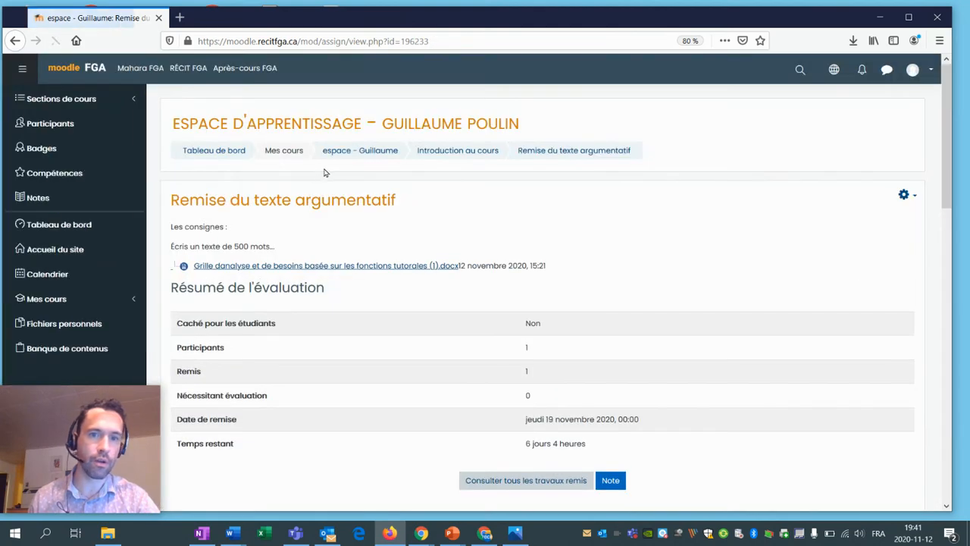
{"action": "scroll", "coordinate": [522, 382], "scroll_direction": "down", "scroll_amount": 3}
{"action": "left_click", "coordinate": [537, 333]}
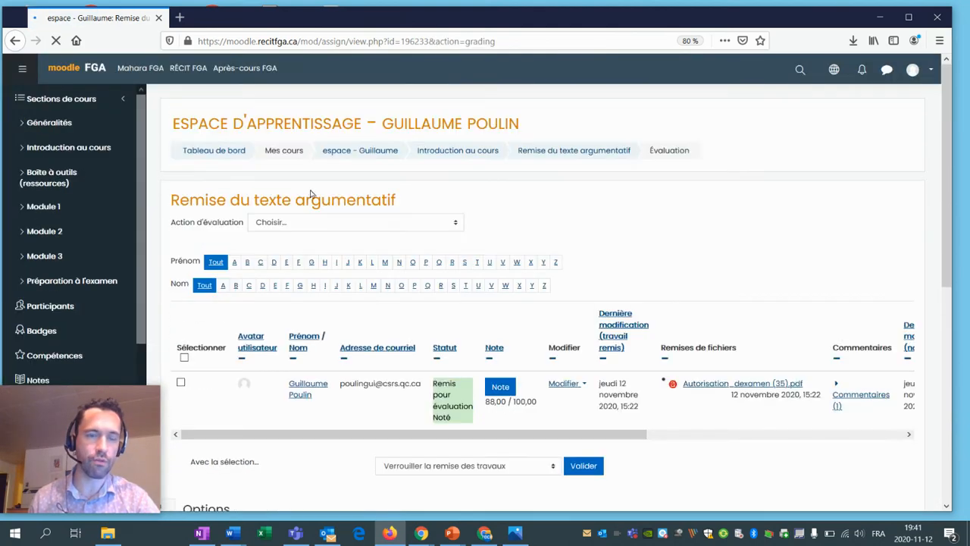
{"action": "left_click", "coordinate": [500, 387]}
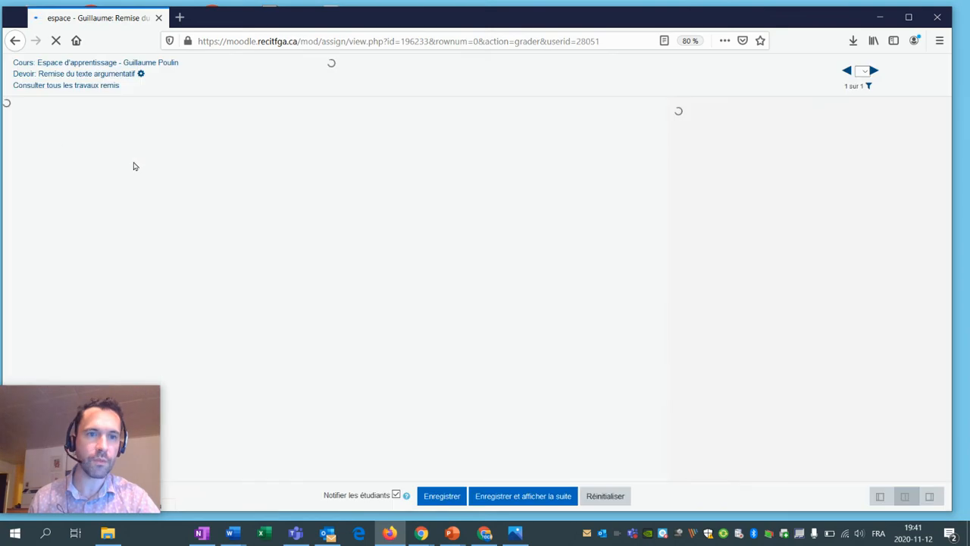
{"action": "left_click", "coordinate": [62, 87]}
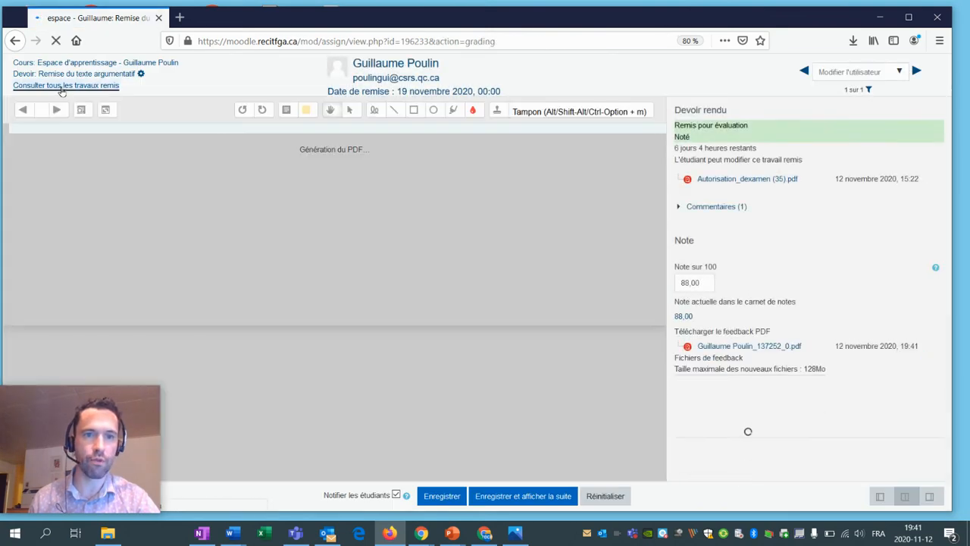
- Apply "Empêcher l'ajout et la modification de travaux" to the student's submission in the table
{"action": "scroll", "coordinate": [265, 386], "scroll_direction": "down", "scroll_amount": 5}
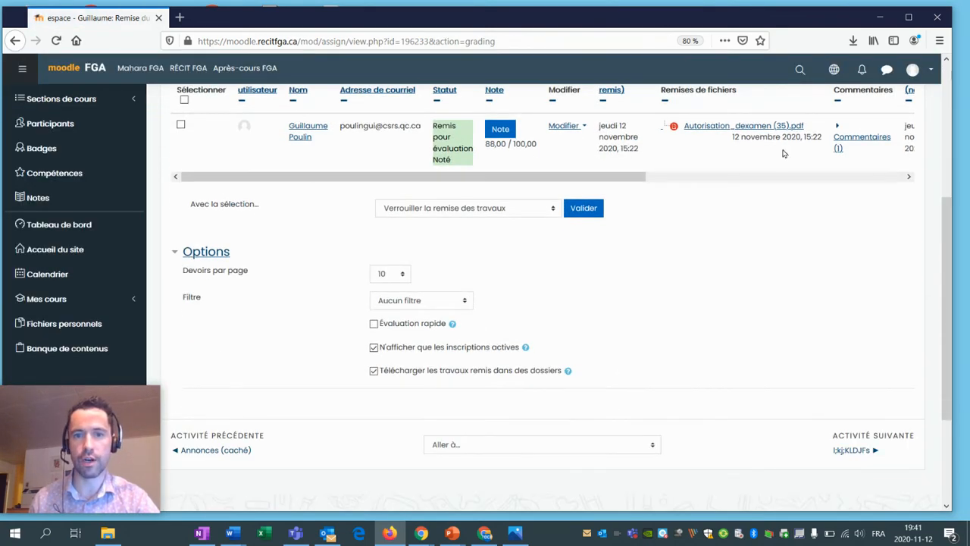
{"action": "scroll", "coordinate": [730, 210], "scroll_direction": "up", "scroll_amount": 3}
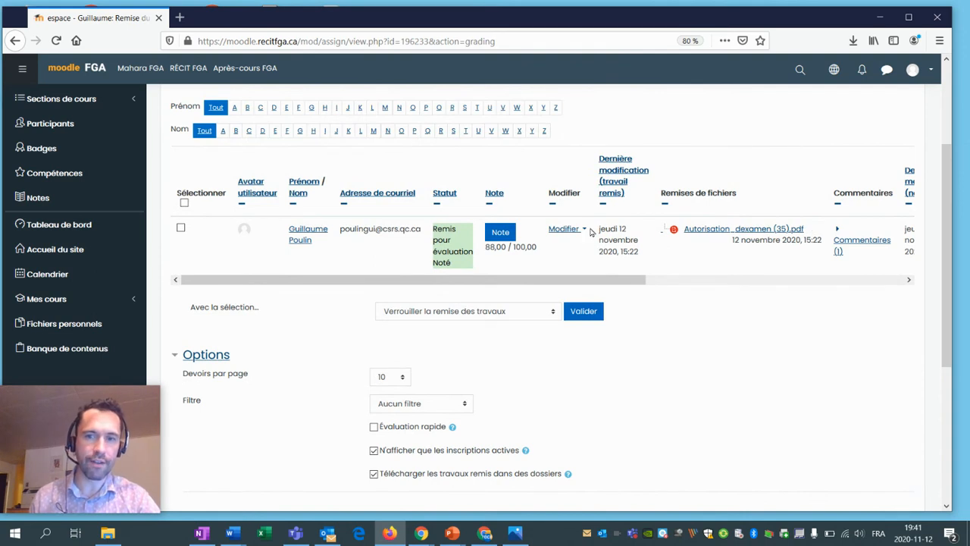
{"action": "left_click", "coordinate": [582, 230]}
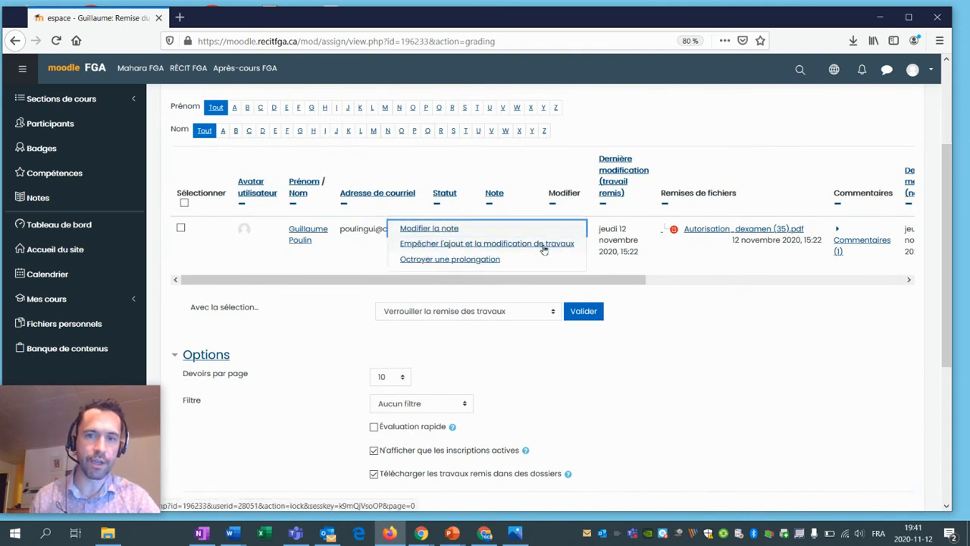
{"action": "left_click", "coordinate": [538, 244]}
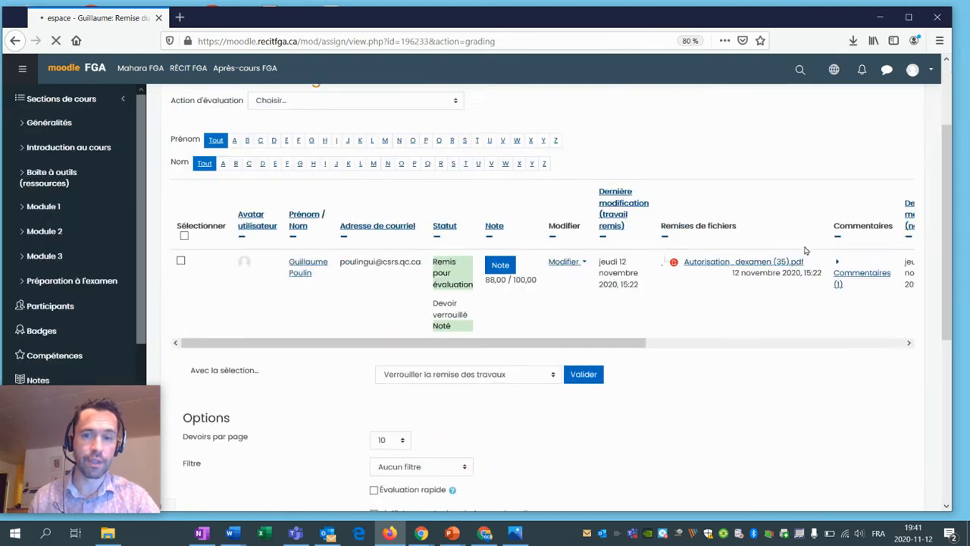
- Try to apply the bulk action "Verrouiller la remise des travaux" below the submissions table and look over the other bulk options
{"action": "scroll", "coordinate": [551, 225], "scroll_direction": "down", "scroll_amount": 5}
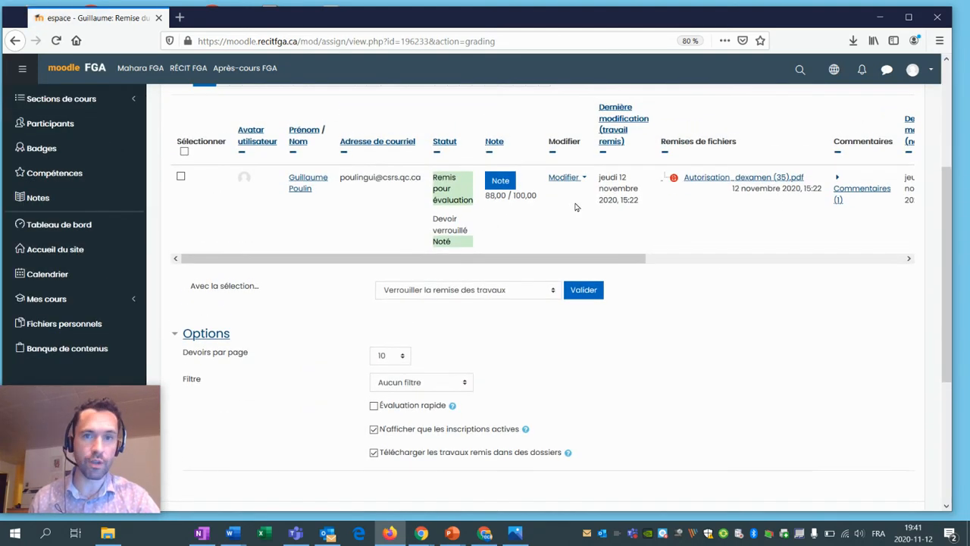
{"action": "scroll", "coordinate": [480, 214], "scroll_direction": "down", "scroll_amount": 2}
{"action": "left_click", "coordinate": [494, 186]}
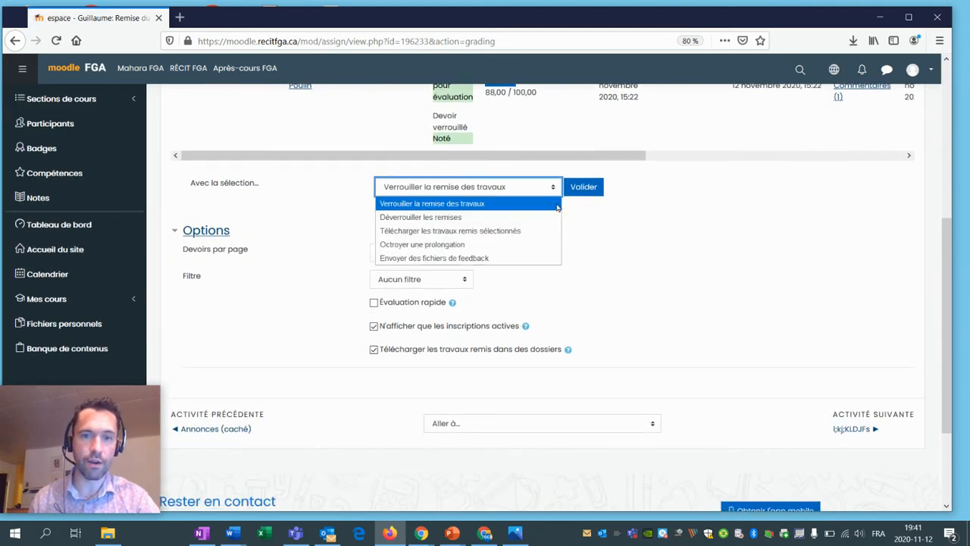
{"action": "left_click", "coordinate": [520, 207]}
{"action": "left_click", "coordinate": [582, 189]}
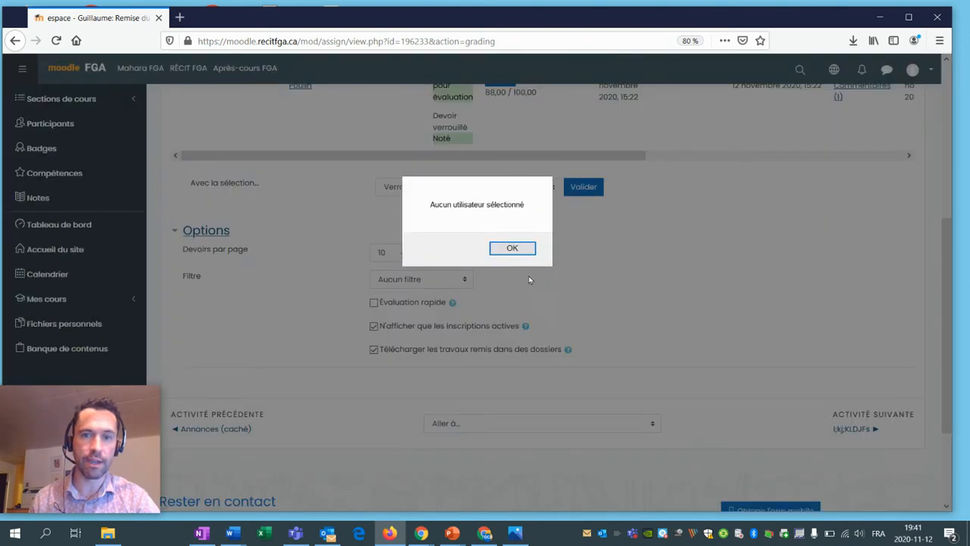
{"action": "left_click", "coordinate": [522, 249]}
{"action": "left_click", "coordinate": [550, 189]}
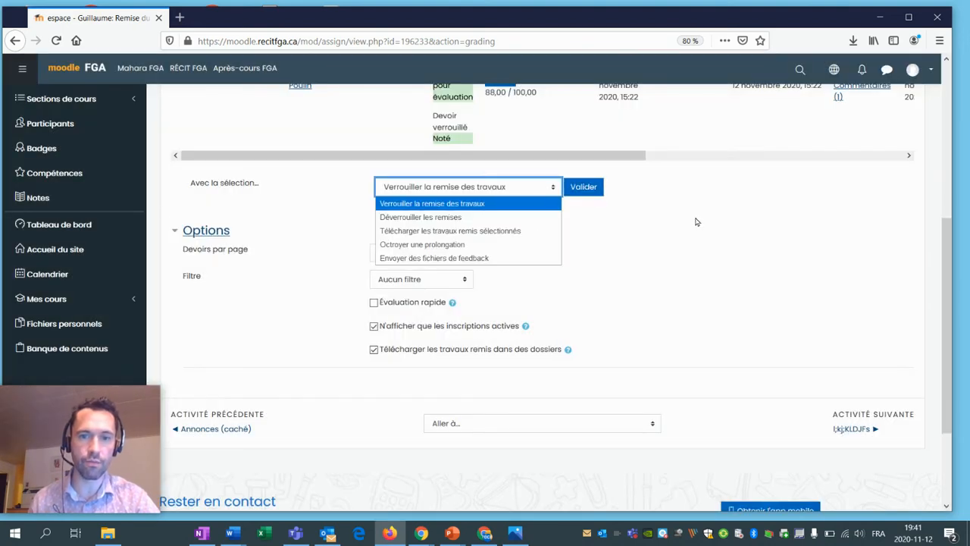
{"action": "left_click", "coordinate": [680, 153]}
- Open the student's grade for editing from the student's row in the submissions table
{"action": "scroll", "coordinate": [676, 281], "scroll_direction": "up", "scroll_amount": 3}
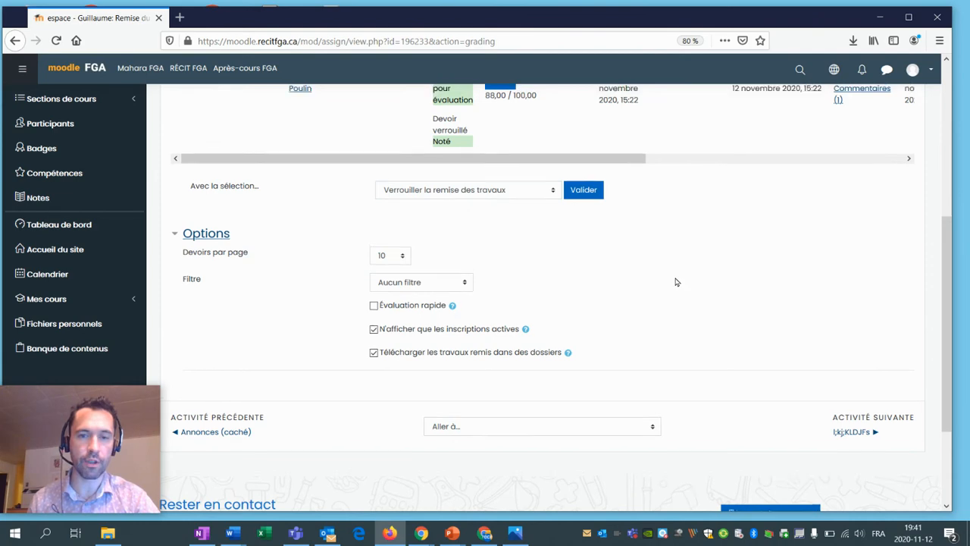
{"action": "scroll", "coordinate": [521, 216], "scroll_direction": "down", "scroll_amount": 1}
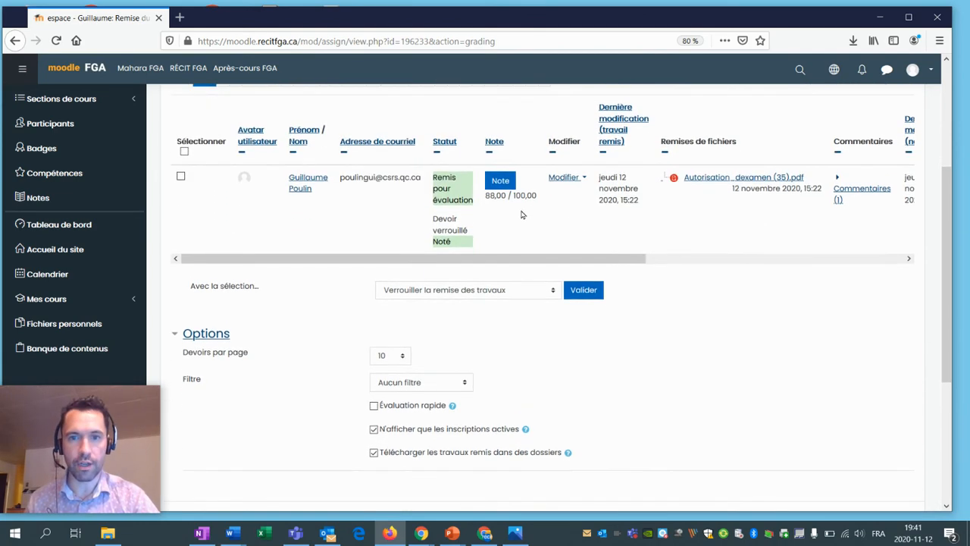
{"action": "scroll", "coordinate": [463, 261], "scroll_direction": "down", "scroll_amount": 1}
{"action": "scroll", "coordinate": [516, 250], "scroll_direction": "up", "scroll_amount": 2}
{"action": "left_click", "coordinate": [561, 230]}
{"action": "left_click", "coordinate": [451, 250]}
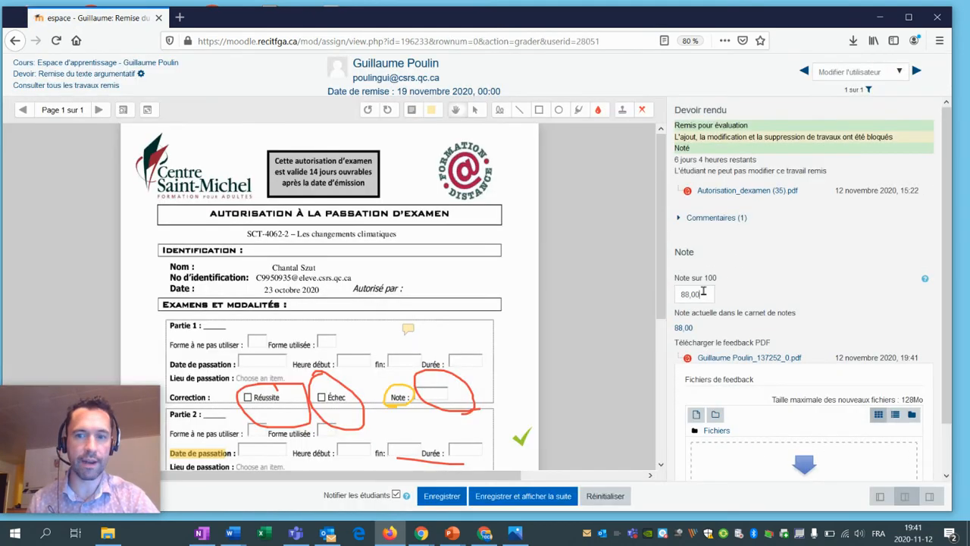
- Save the student's grade and feedback, and save again with the option to show the following student
{"action": "left_click", "coordinate": [693, 294]}
{"action": "scroll", "coordinate": [334, 303], "scroll_direction": "down", "scroll_amount": 3}
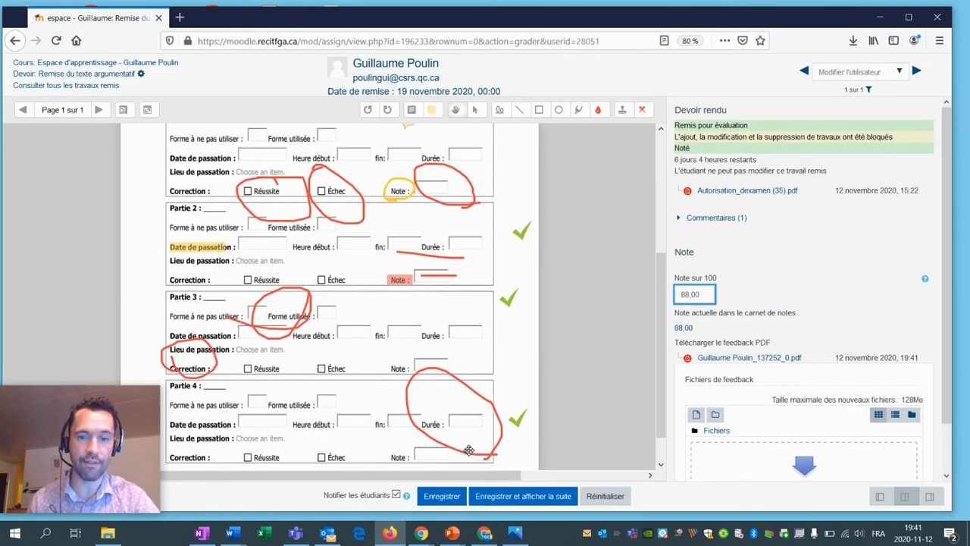
{"action": "left_click", "coordinate": [442, 496]}
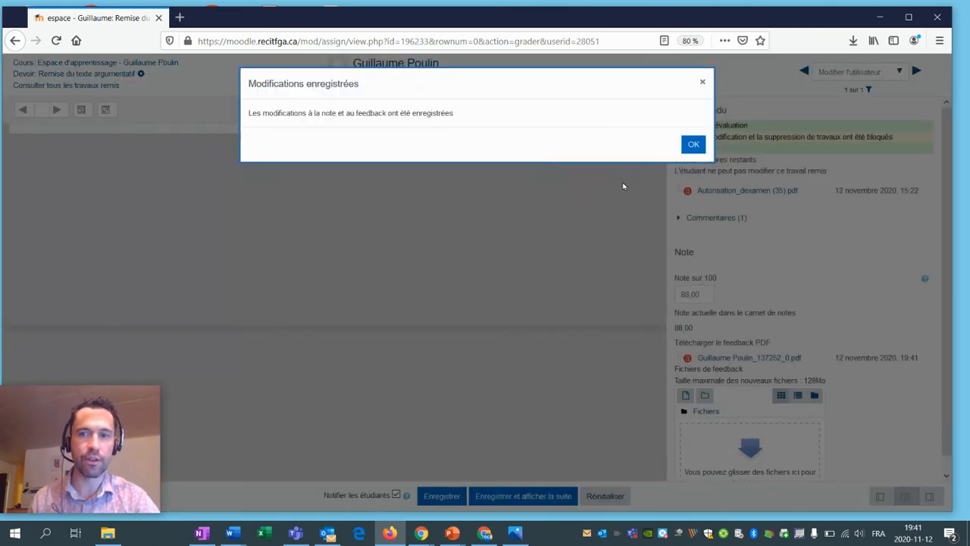
{"action": "left_click", "coordinate": [693, 145]}
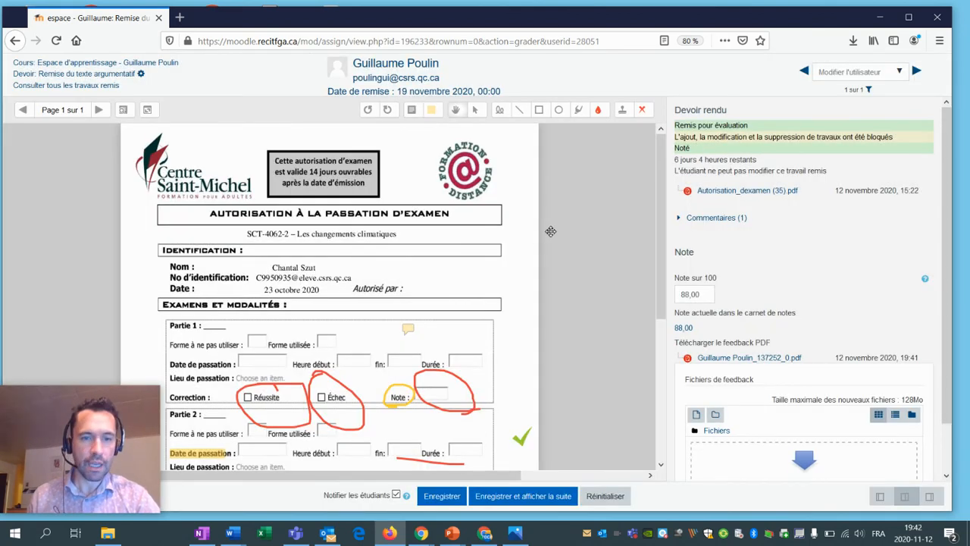
{"action": "left_click", "coordinate": [506, 501]}
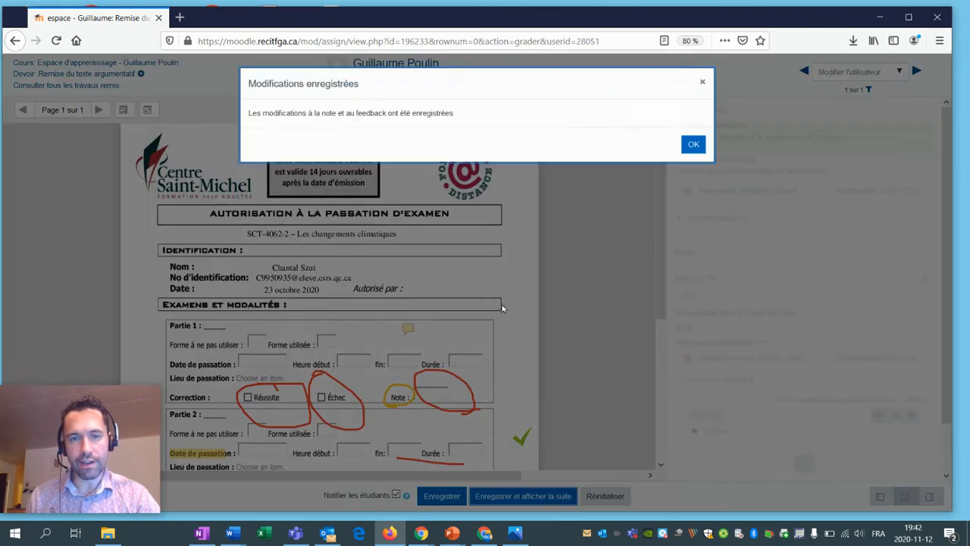
{"action": "left_click", "coordinate": [694, 144]}
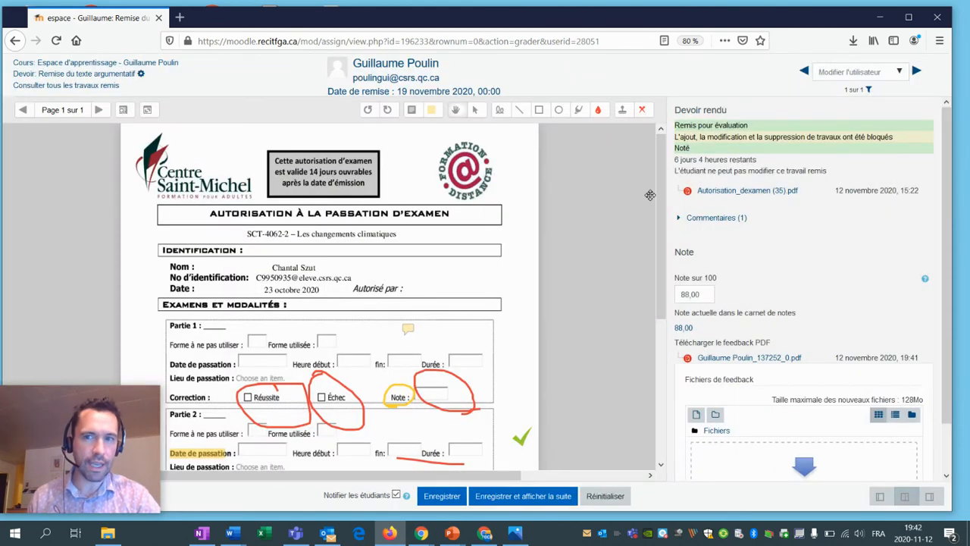
- Leave the grading page for the course page, reopen the assignment "Remise du texte argumentatif" and list all its submissions
{"action": "left_click", "coordinate": [157, 64]}
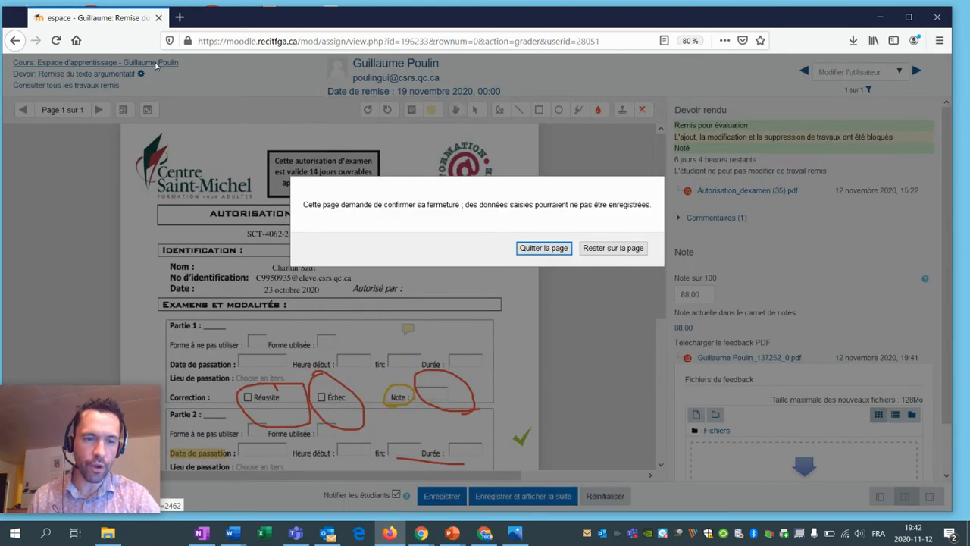
{"action": "left_click", "coordinate": [543, 249]}
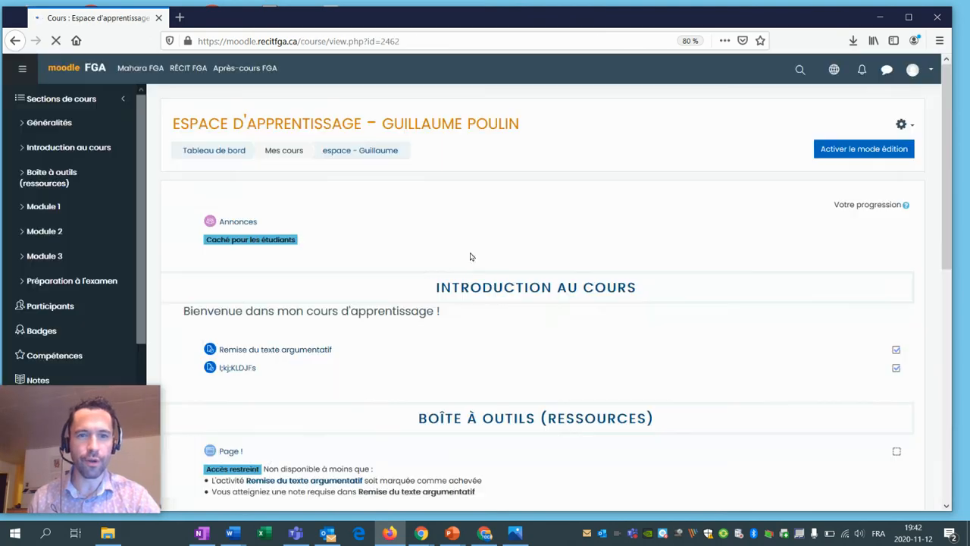
{"action": "scroll", "coordinate": [471, 188], "scroll_direction": "down", "scroll_amount": 3}
{"action": "scroll", "coordinate": [340, 299], "scroll_direction": "up", "scroll_amount": 2}
{"action": "left_click", "coordinate": [288, 298]}
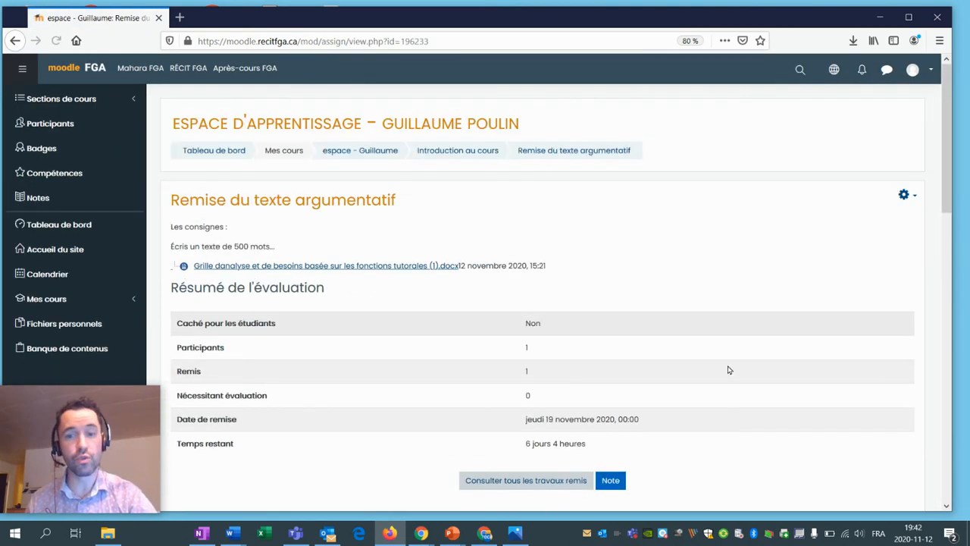
{"action": "scroll", "coordinate": [501, 369], "scroll_direction": "down", "scroll_amount": 3}
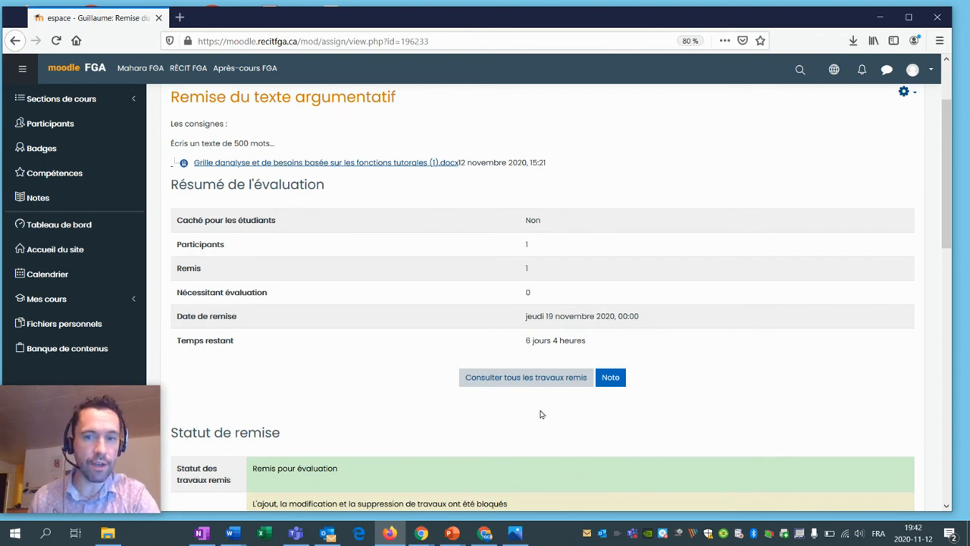
{"action": "left_click", "coordinate": [530, 379]}
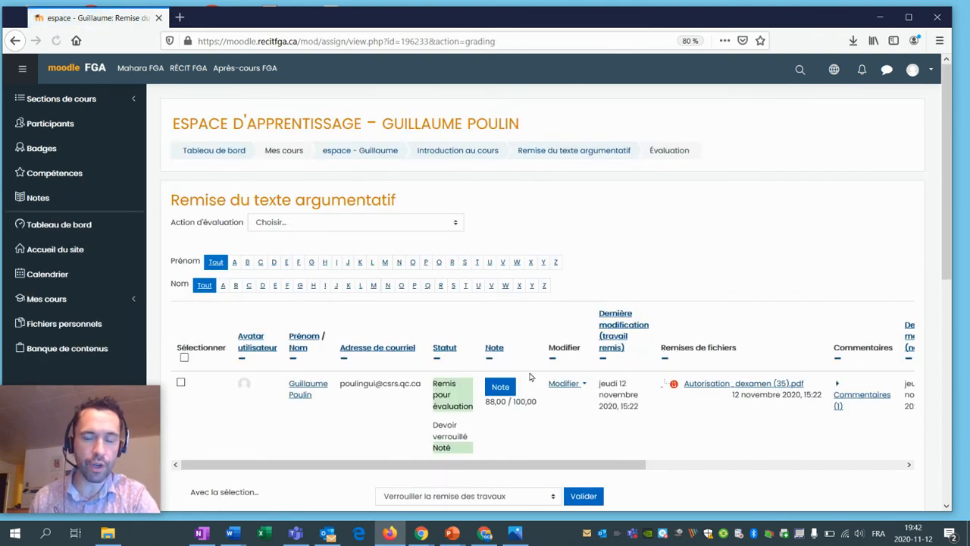
- Open the course's Notes and examine the assignment's grade in the evaluator report
{"action": "scroll", "coordinate": [530, 360], "scroll_direction": "down", "scroll_amount": 3}
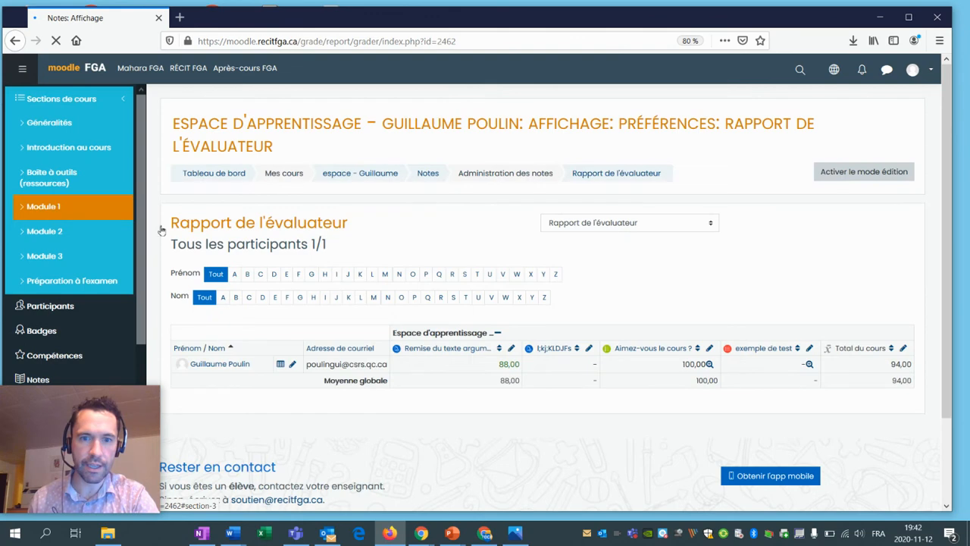
{"action": "scroll", "coordinate": [394, 303], "scroll_direction": "down", "scroll_amount": 2}
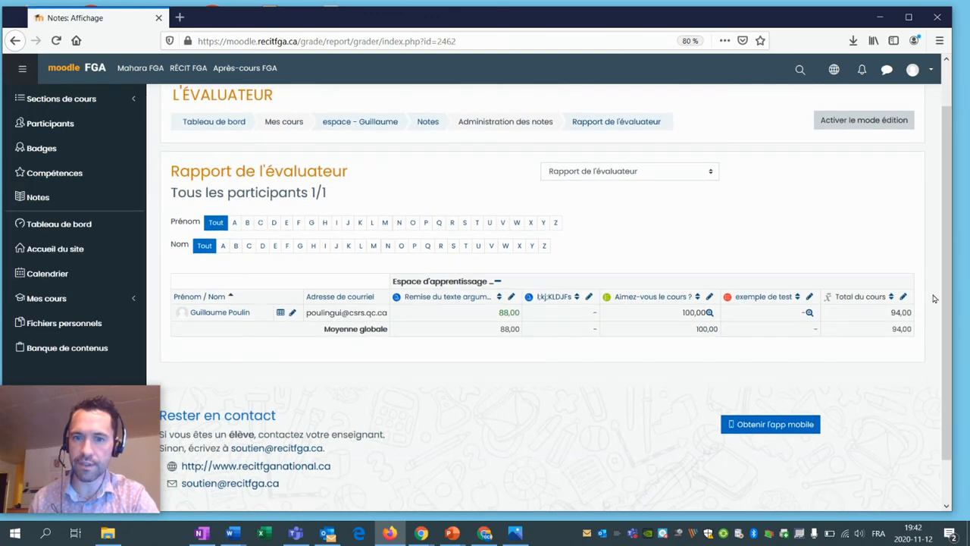